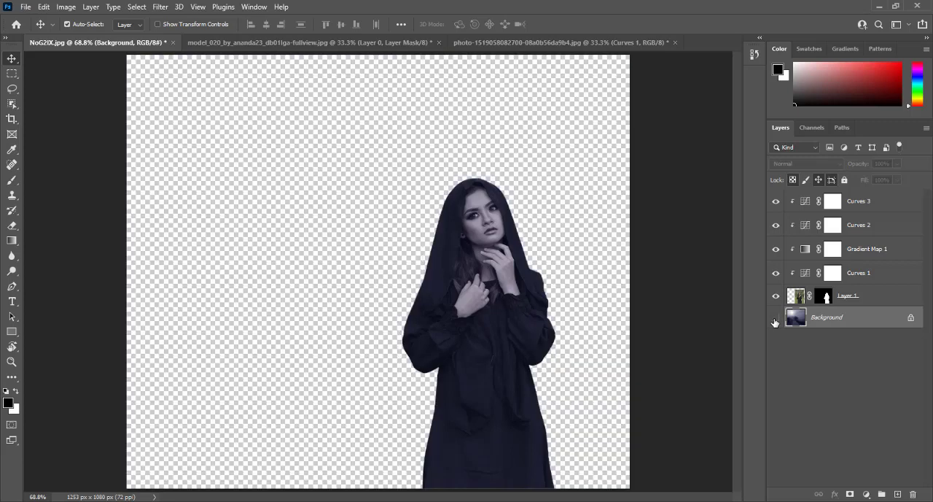
{"action": "left_click", "coordinate": [775, 320]}
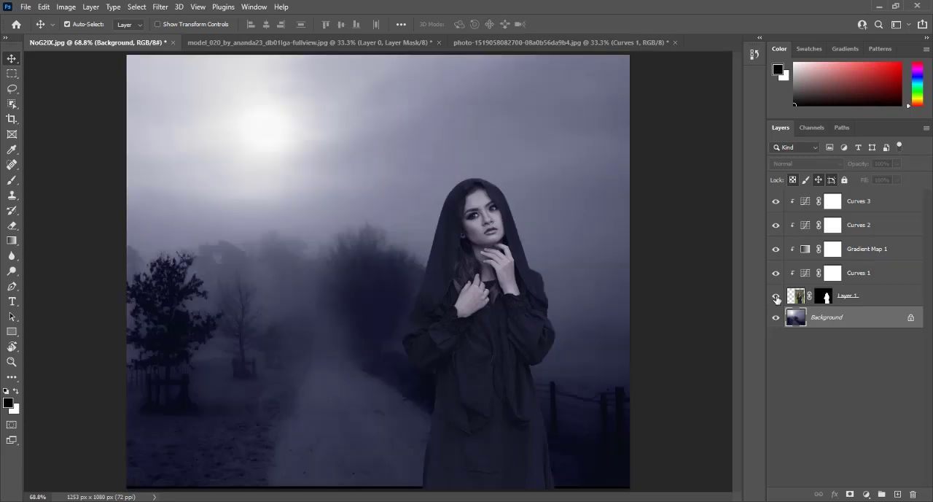
Step: Show the Background layer and compare the image with the woman's Layer 1 hidden and shown
{"action": "left_click", "coordinate": [776, 296]}
{"action": "left_click", "coordinate": [776, 296]}
Step: Toggle the clipped Curves and Gradient Map adjustment layers off and on to examine their effect on the woman
{"action": "left_click", "coordinate": [775, 249]}
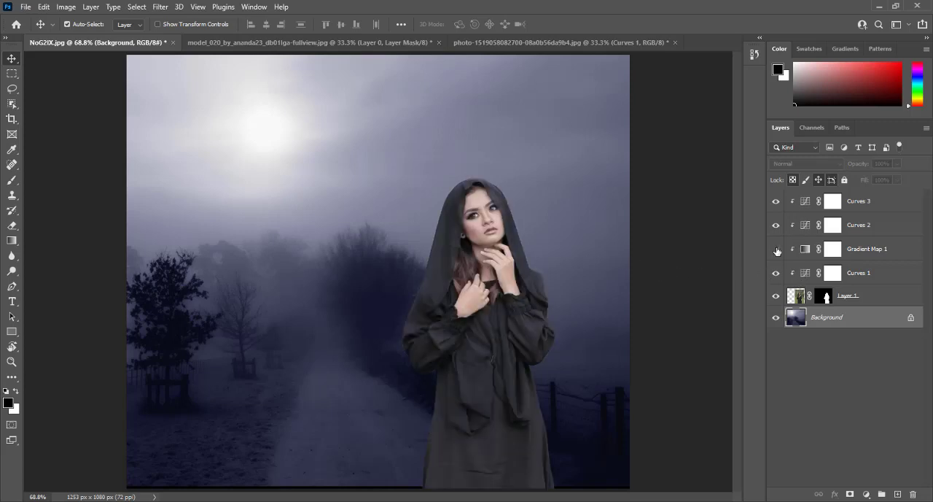
{"action": "left_click", "coordinate": [776, 272]}
{"action": "left_click", "coordinate": [776, 225]}
{"action": "left_click", "coordinate": [776, 202]}
{"action": "left_click", "coordinate": [775, 200]}
{"action": "left_click", "coordinate": [775, 225]}
{"action": "left_click", "coordinate": [776, 249]}
{"action": "left_click", "coordinate": [775, 273]}
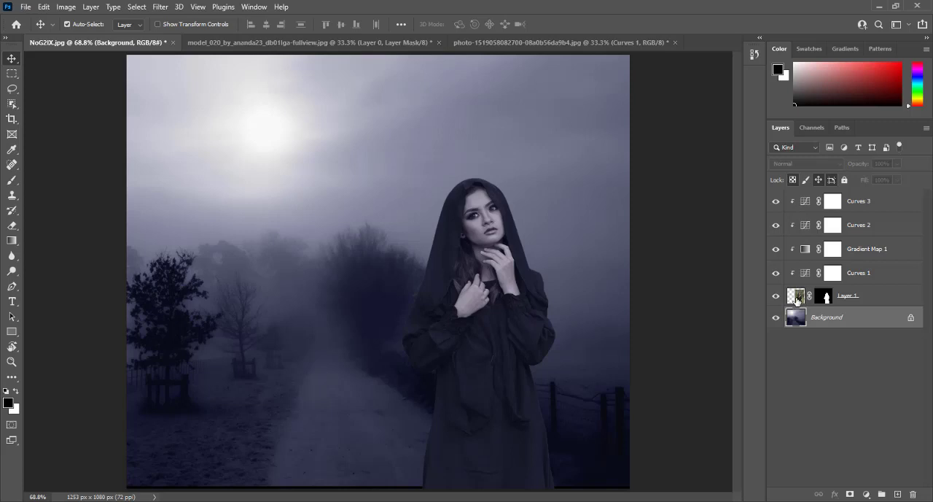
{"action": "left_click", "coordinate": [776, 250]}
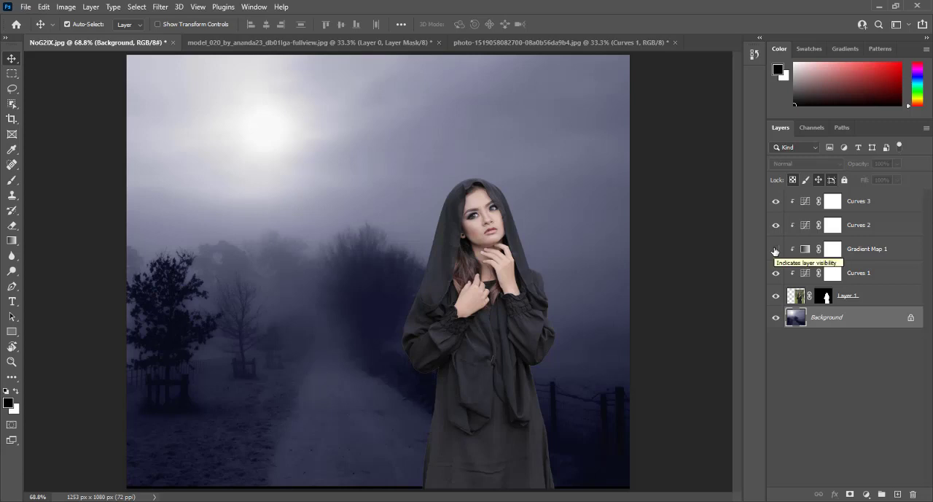
{"action": "left_click", "coordinate": [775, 249]}
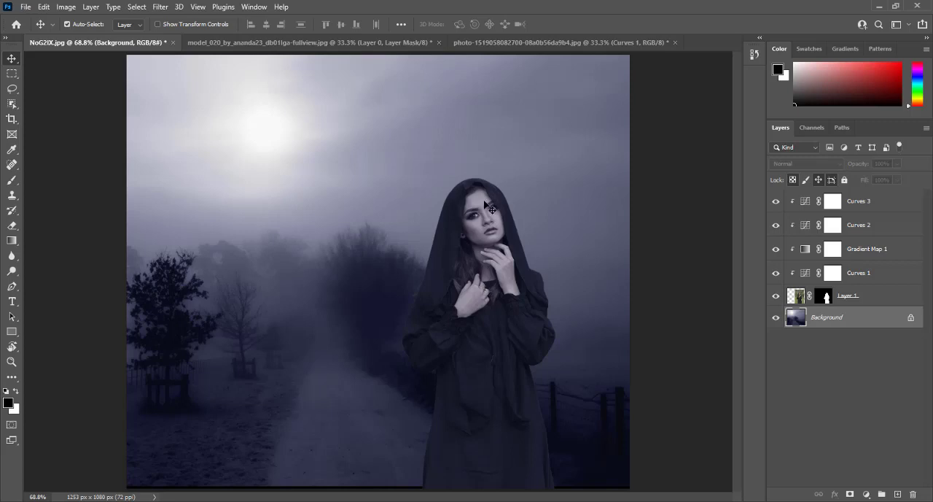
Step: Duplicate the woman's masked layer to the left of the original and toggle the lower layer's visibility to compare the two figures
{"action": "left_click_drag", "start_coordinate": [474, 301], "coordinate": [278, 303]}
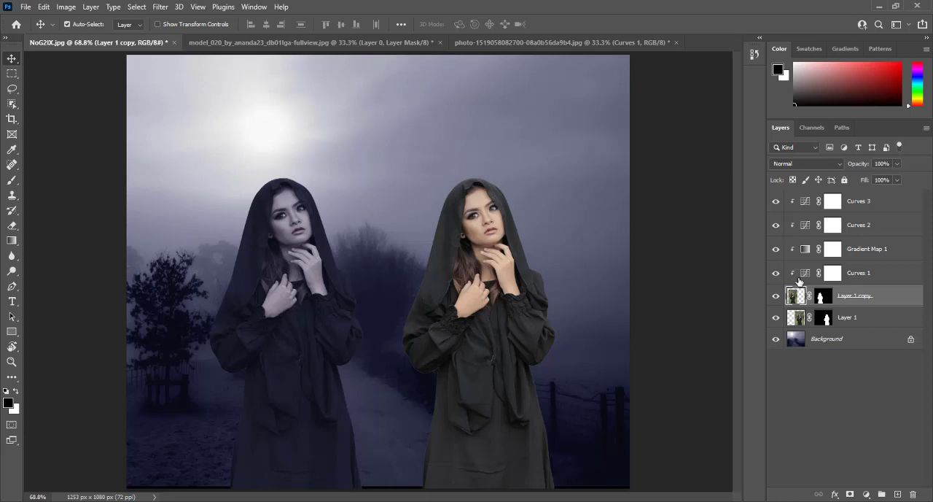
{"action": "left_click", "coordinate": [777, 319]}
{"action": "left_click", "coordinate": [776, 319]}
Step: Group Layer 1, Layer 1 copy and all four adjustment layers together, leaving out the Background
{"action": "left_click", "coordinate": [848, 319]}
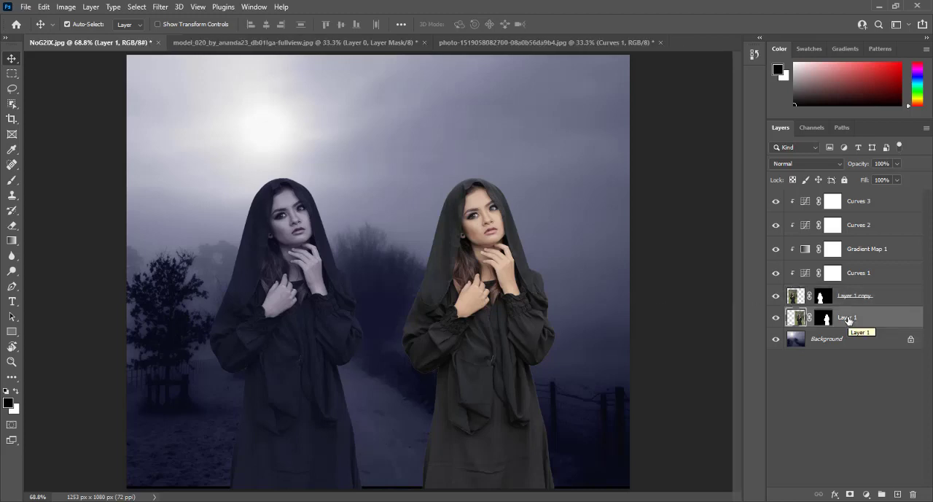
{"action": "left_click", "coordinate": [872, 205], "text": "shift"}
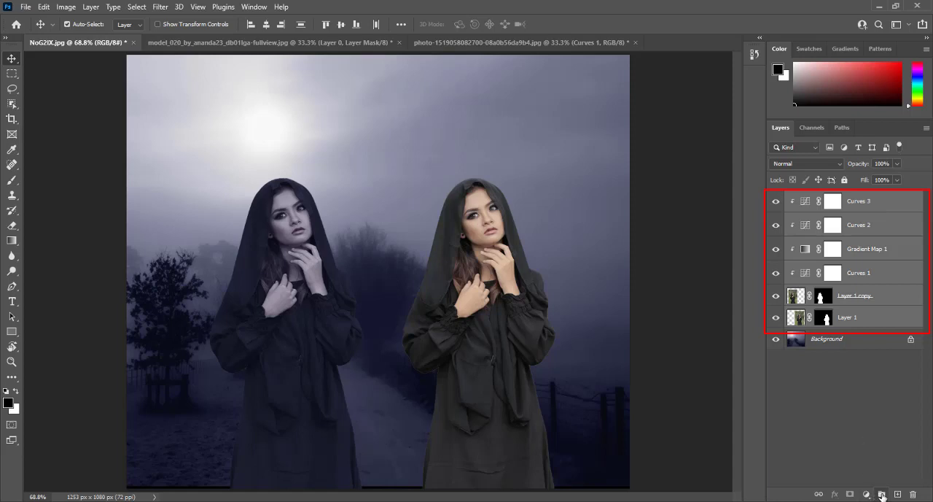
{"action": "left_click", "coordinate": [881, 495]}
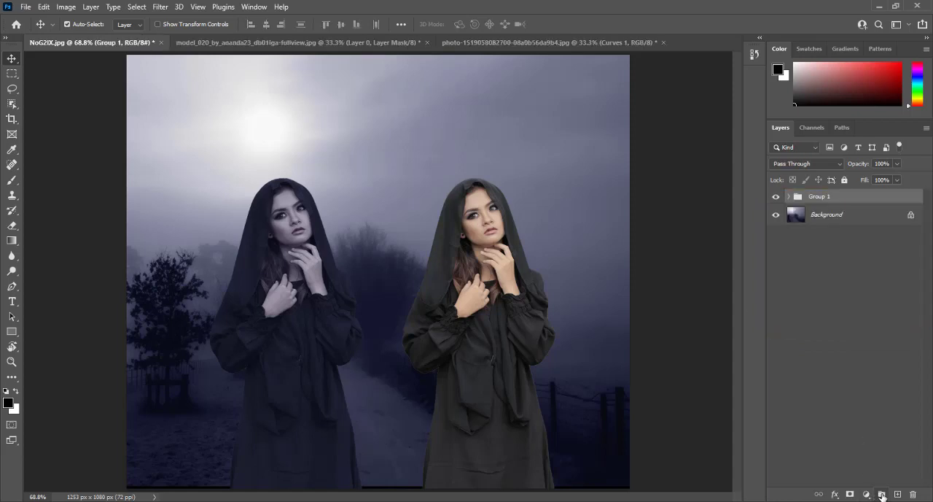
Step: Expand Group 1 and release the clipping masks of the four adjustment layers from Layer 1 copy
{"action": "left_click", "coordinate": [788, 197]}
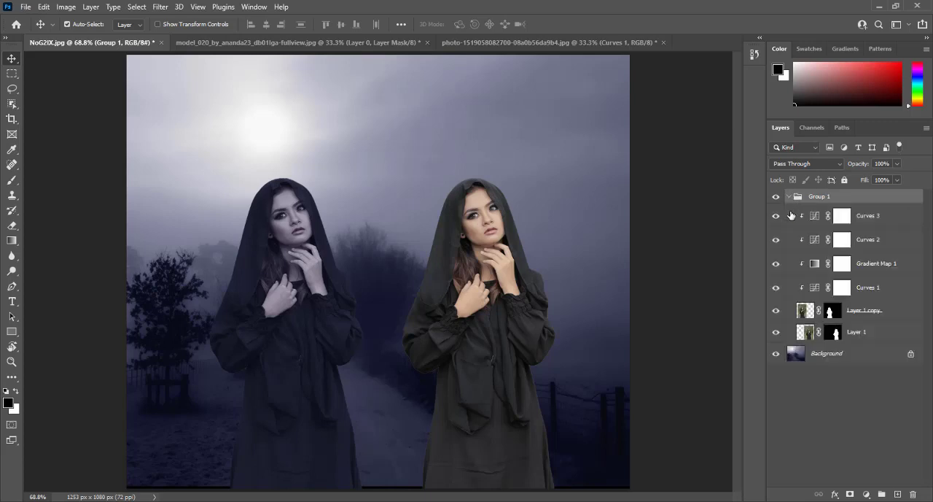
{"action": "left_click", "coordinate": [814, 216]}
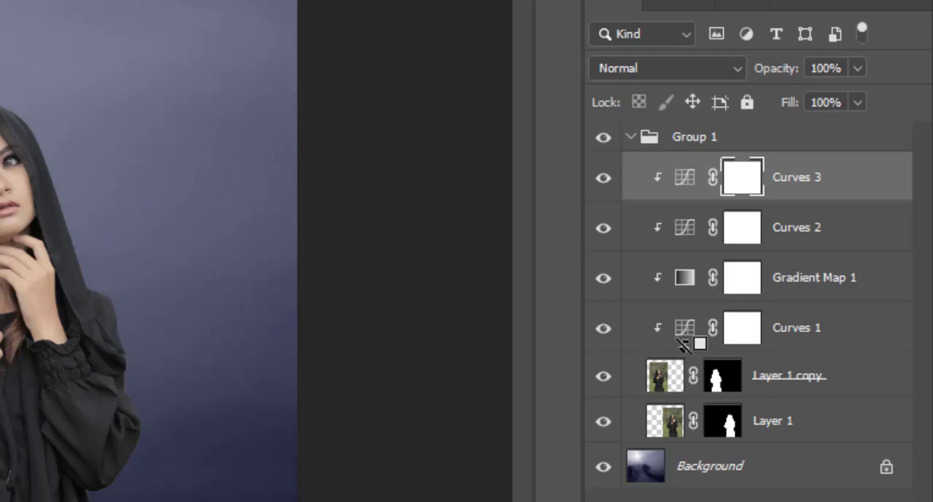
{"action": "left_click", "coordinate": [685, 343], "text": "alt"}
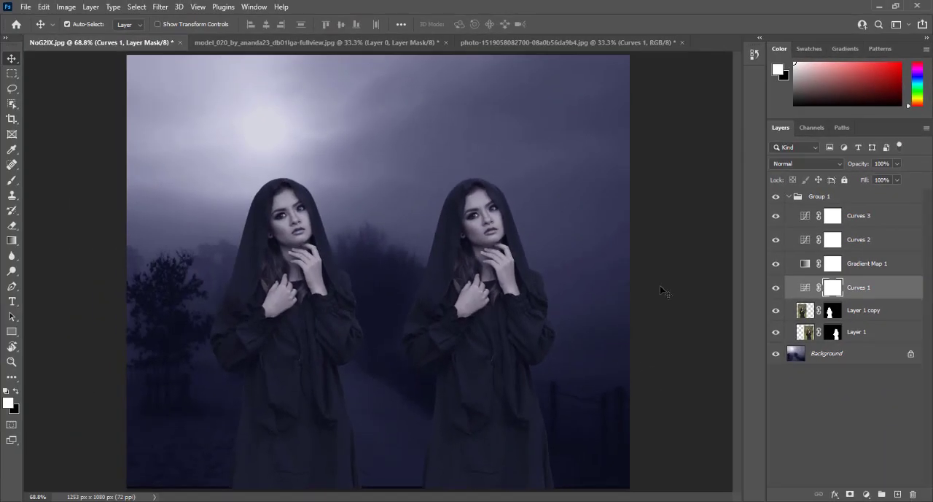
{"action": "left_click", "coordinate": [806, 312]}
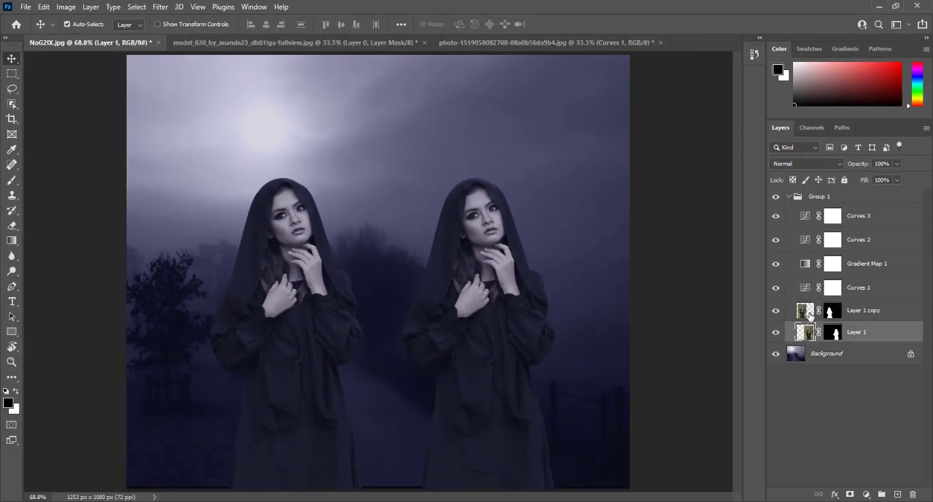
Step: Collapse Group 1 and toggle its visibility to examine how its adjustments affect the background
{"action": "left_click", "coordinate": [788, 197]}
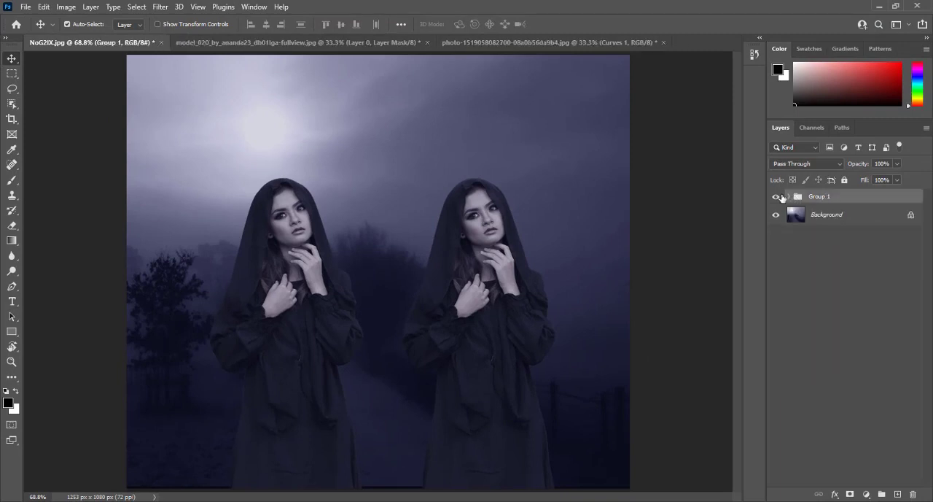
{"action": "left_click", "coordinate": [777, 197]}
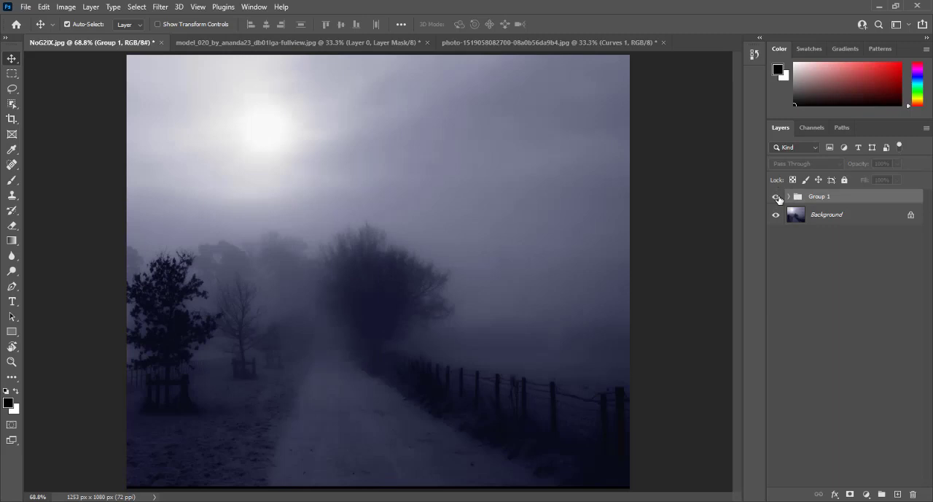
{"action": "left_click", "coordinate": [776, 197]}
{"action": "left_click", "coordinate": [778, 197]}
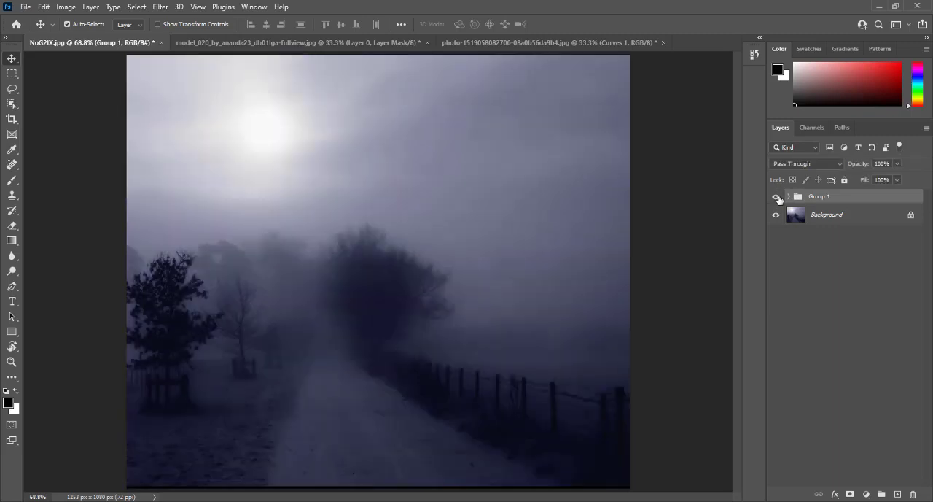
{"action": "left_click", "coordinate": [778, 198]}
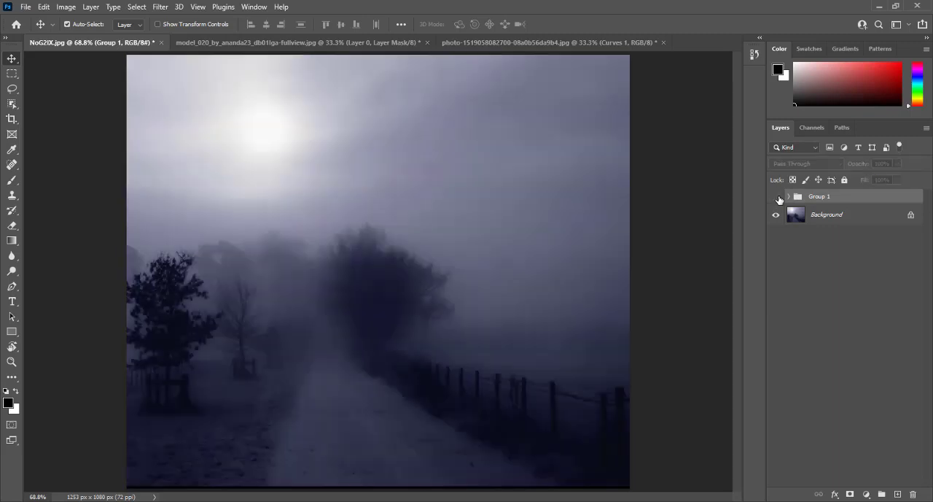
{"action": "left_click", "coordinate": [778, 198]}
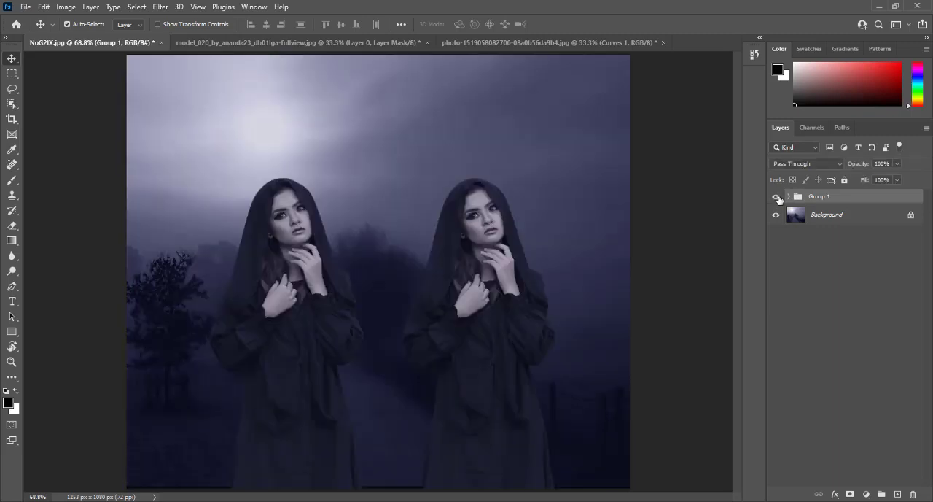
{"action": "left_click", "coordinate": [778, 197]}
{"action": "left_click", "coordinate": [777, 198]}
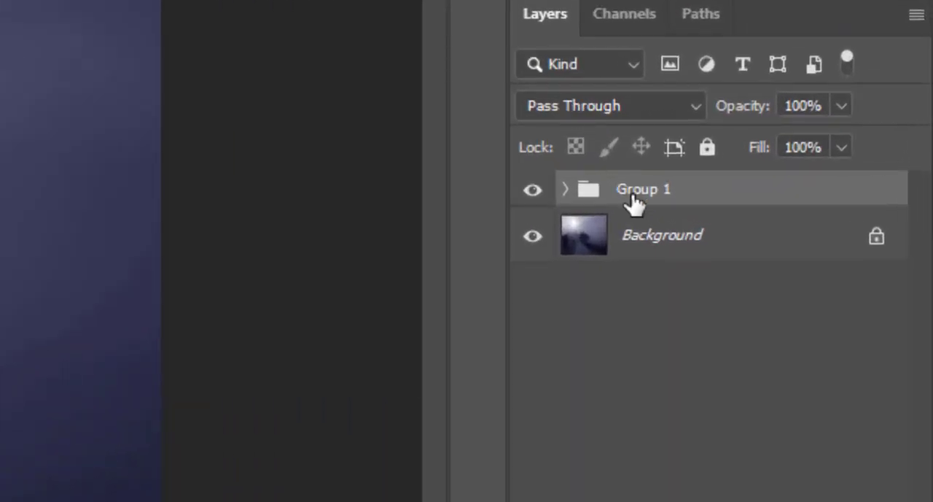
Step: Set Group 1's blending mode to Normal and compare the image with the group hidden and shown
{"action": "left_click", "coordinate": [589, 111]}
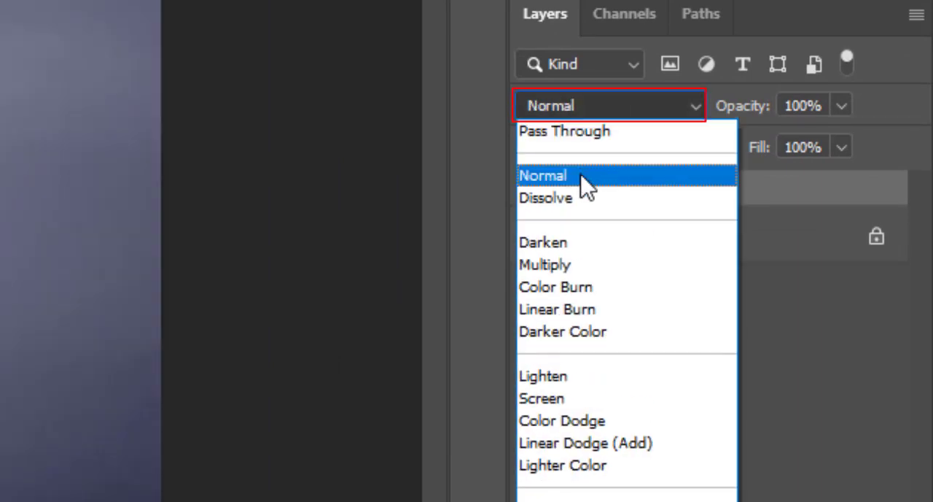
{"action": "left_click", "coordinate": [582, 178]}
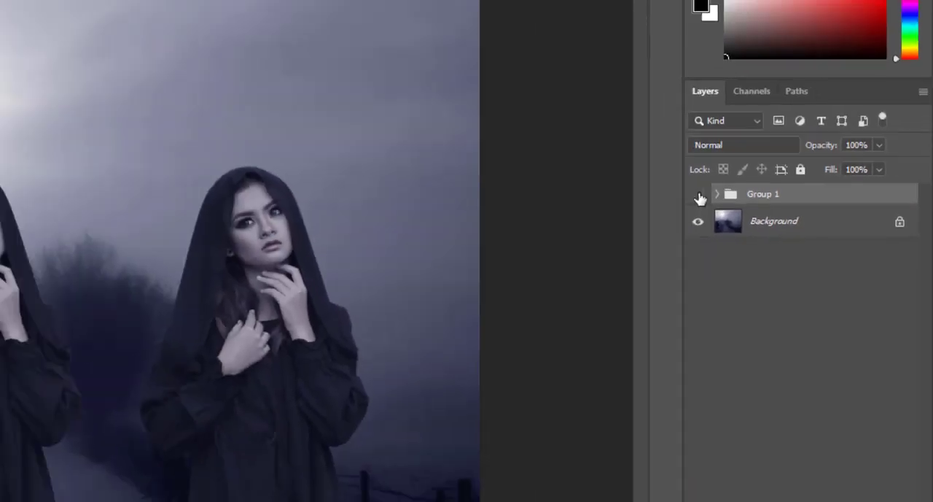
{"action": "left_click", "coordinate": [698, 195]}
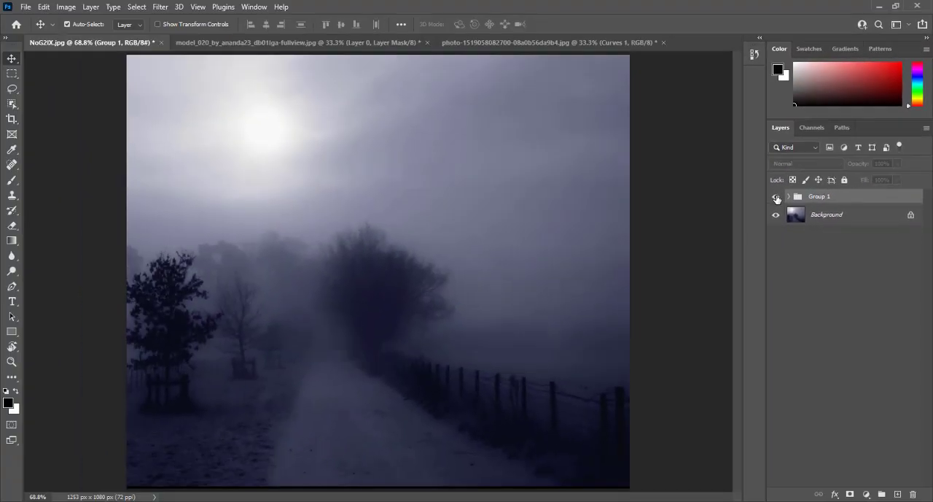
{"action": "left_click", "coordinate": [776, 198]}
{"action": "left_click", "coordinate": [777, 198]}
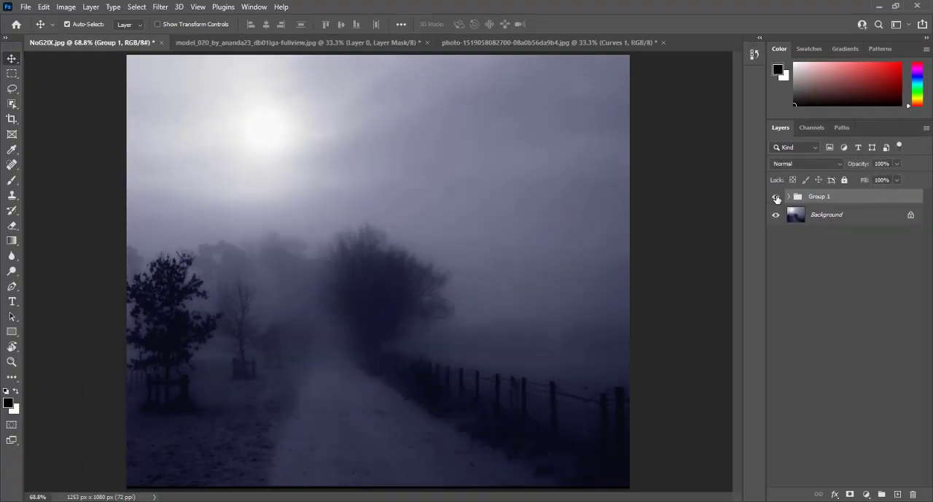
{"action": "left_click", "coordinate": [777, 198]}
Step: Choose Normal again as Group 1's blending mode and toggle the visibility of the group and the Background to check the separation
{"action": "left_click", "coordinate": [782, 163]}
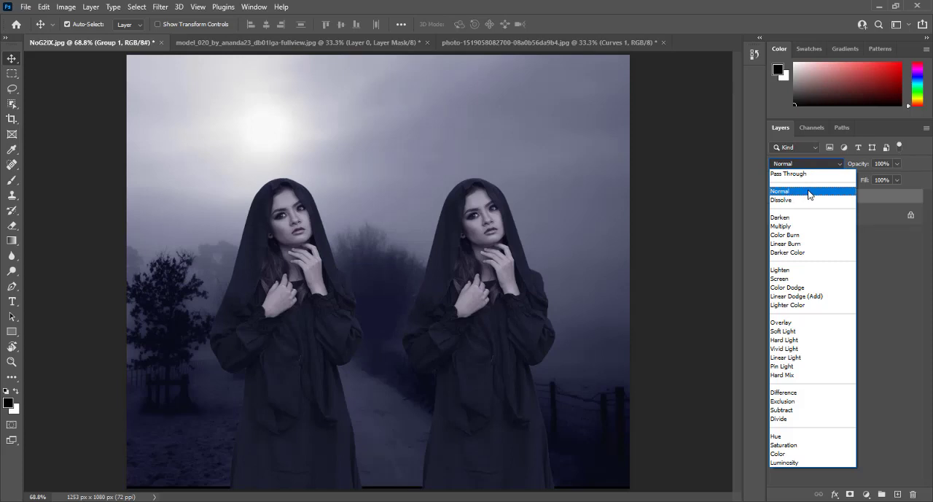
{"action": "left_click", "coordinate": [808, 191]}
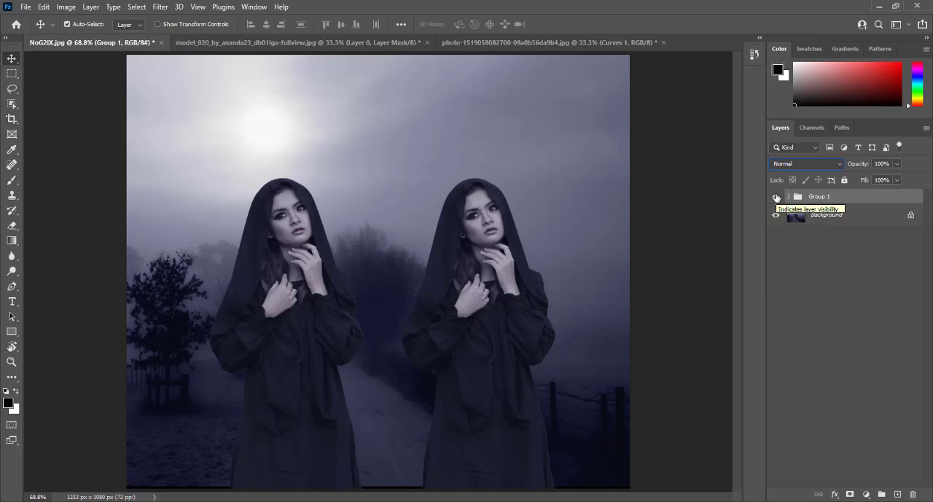
{"action": "left_click", "coordinate": [776, 197]}
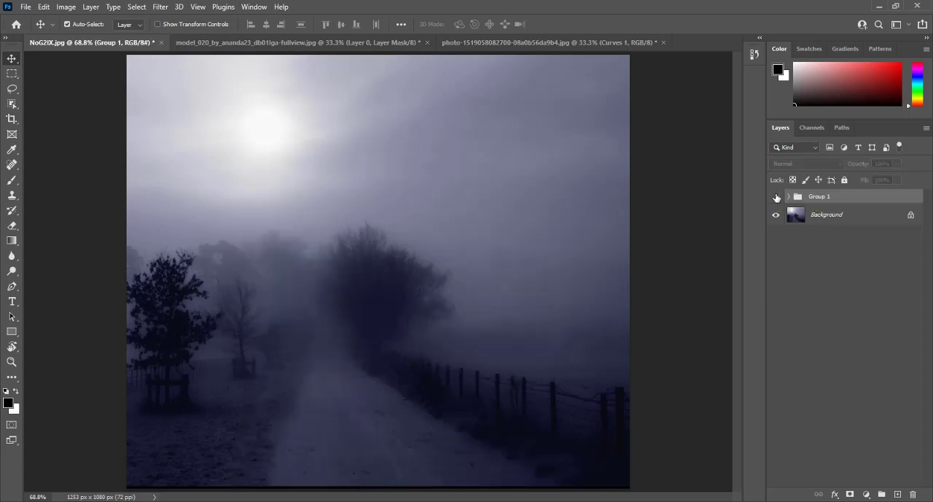
{"action": "left_click", "coordinate": [776, 197]}
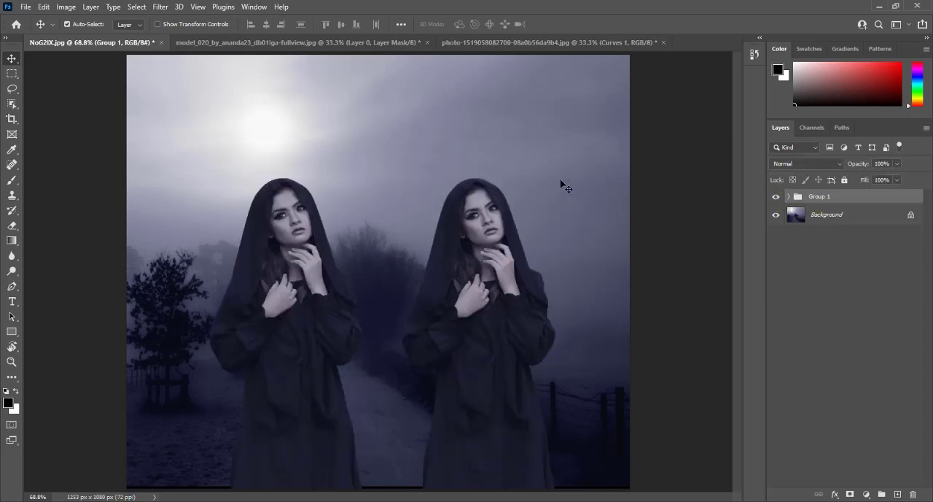
{"action": "left_click", "coordinate": [818, 216]}
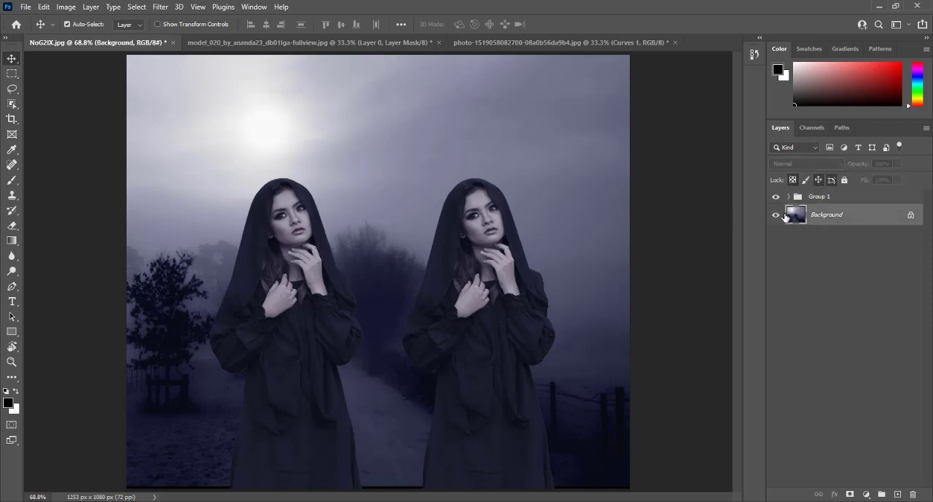
{"action": "left_click", "coordinate": [775, 215]}
{"action": "left_click", "coordinate": [776, 215]}
Step: Make two more copies of the woman inside Group 1, arranging four figures in a row
{"action": "left_click", "coordinate": [788, 197]}
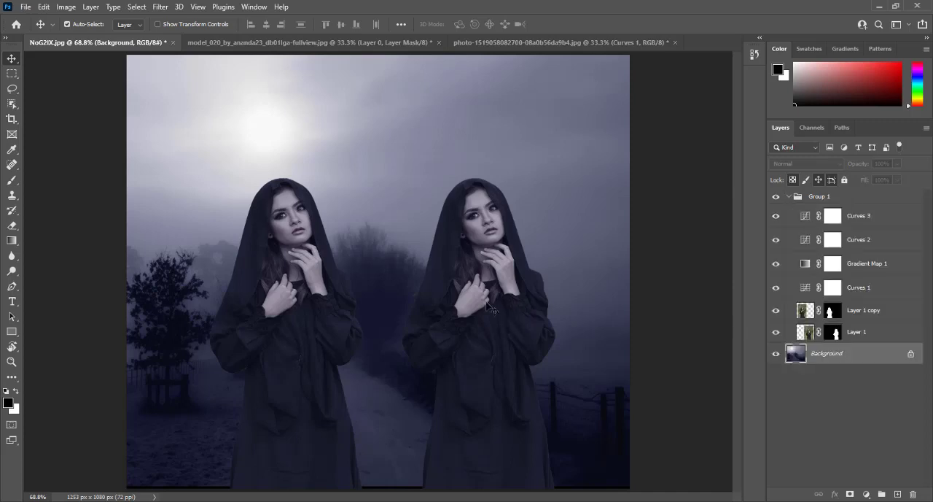
{"action": "left_click_drag", "start_coordinate": [493, 310], "coordinate": [385, 307]}
{"action": "mouse_move", "coordinate": [487, 311]}
{"action": "left_mouse_down"}
{"action": "mouse_move", "coordinate": [552, 311]}
{"action": "mouse_move", "coordinate": [560, 291]}
{"action": "mouse_move", "coordinate": [574, 307]}
{"action": "mouse_move", "coordinate": [486, 300]}
{"action": "left_mouse_up"}
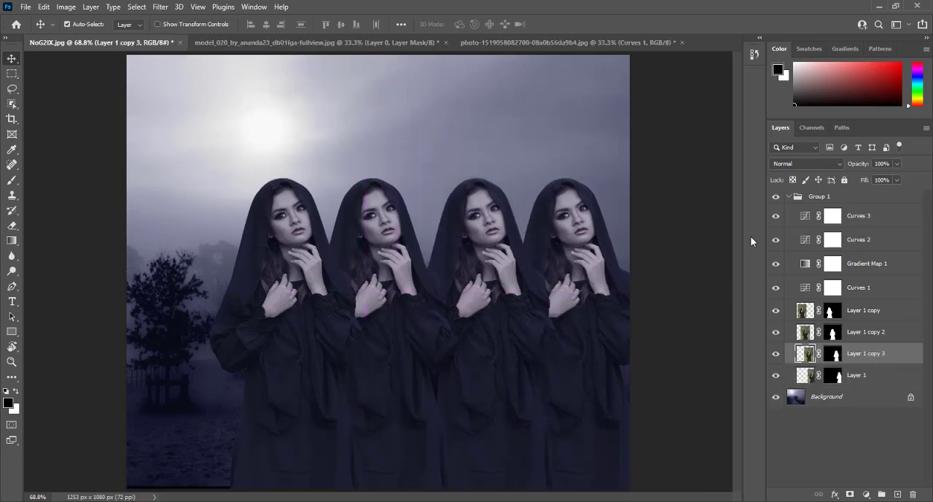
{"action": "left_click", "coordinate": [789, 197]}
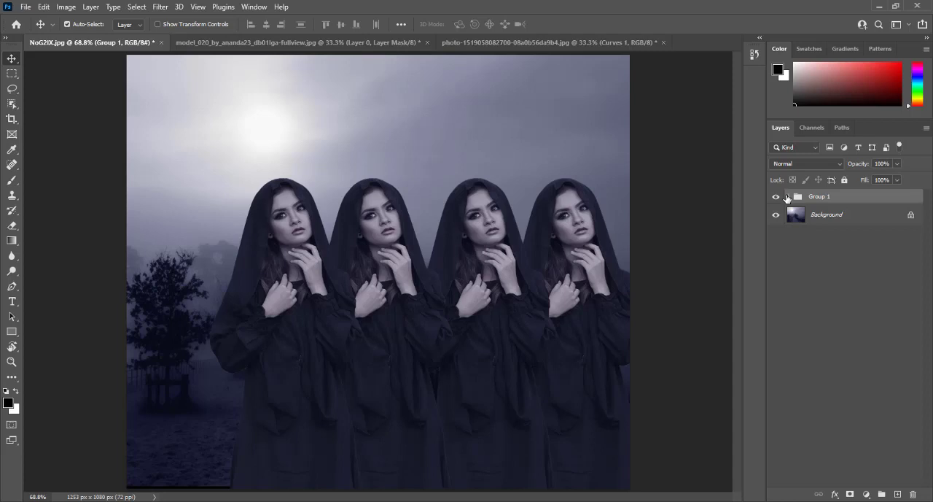
{"action": "left_click", "coordinate": [788, 197]}
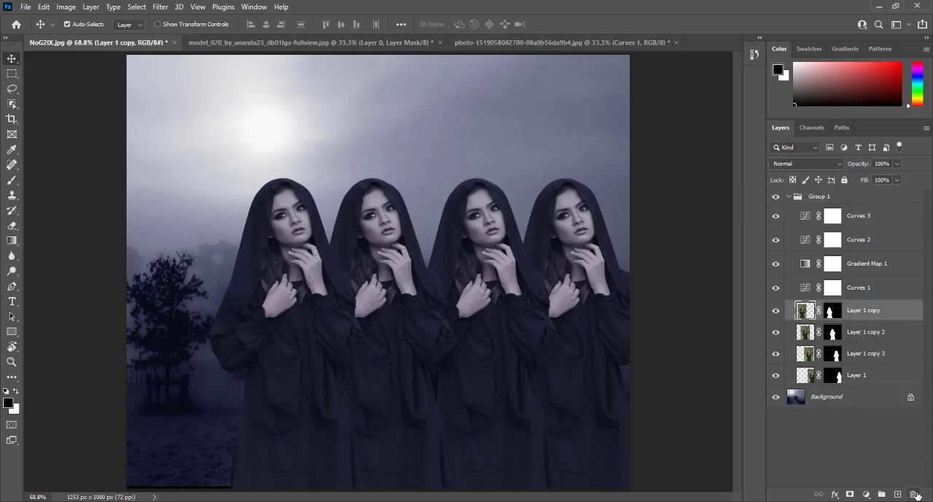
Step: Delete the three duplicate woman layers from Group 1 and move the remaining woman slightly to the left
{"action": "left_click", "coordinate": [914, 495]}
{"action": "left_click", "coordinate": [914, 494]}
{"action": "left_click", "coordinate": [914, 495]}
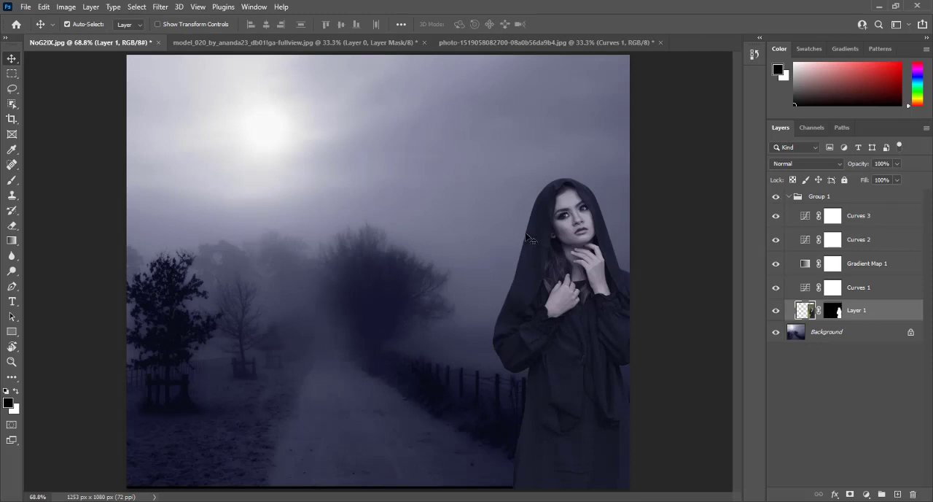
{"action": "left_click_drag", "start_coordinate": [572, 259], "coordinate": [538, 261]}
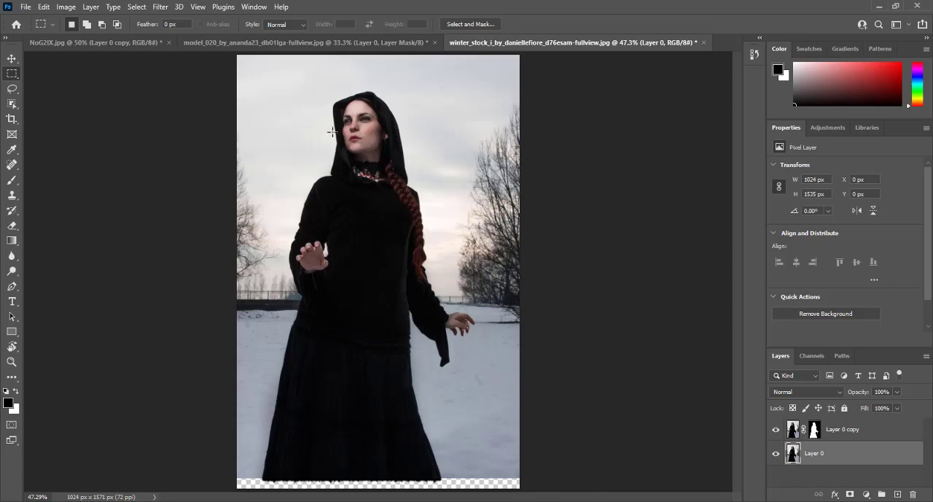
Step: Move the masked hooded woman, Layer 0 copy, from the winter_stock document into the NoG2IX.jpg composite
{"action": "left_click", "coordinate": [11, 60]}
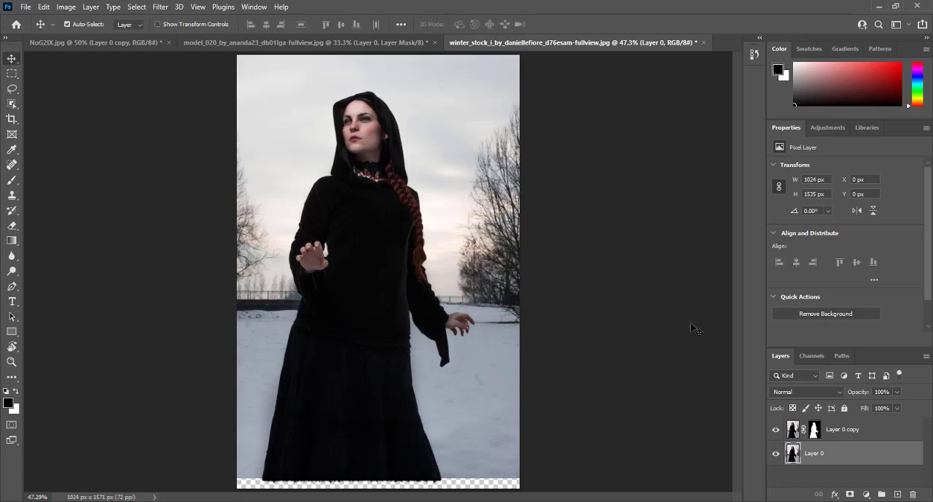
{"action": "left_click", "coordinate": [796, 432]}
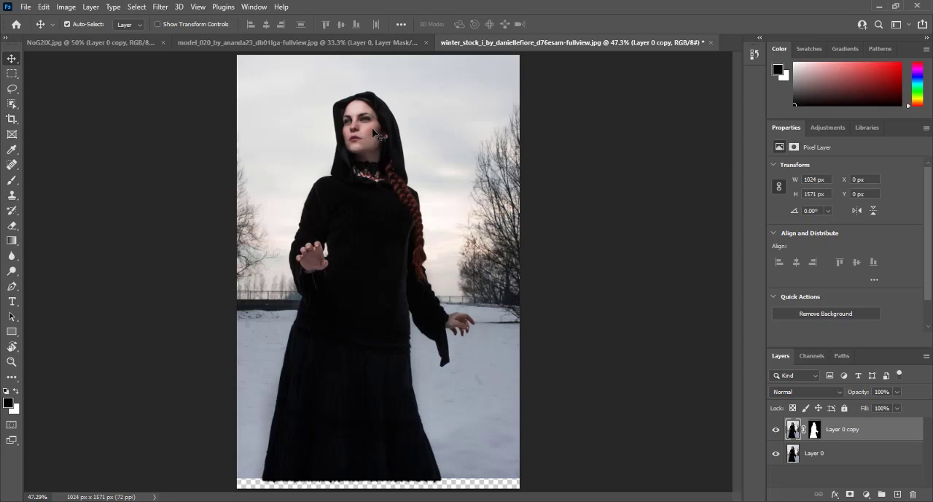
{"action": "left_click_drag", "start_coordinate": [372, 130], "coordinate": [341, 123]}
{"action": "left_click", "coordinate": [122, 45]}
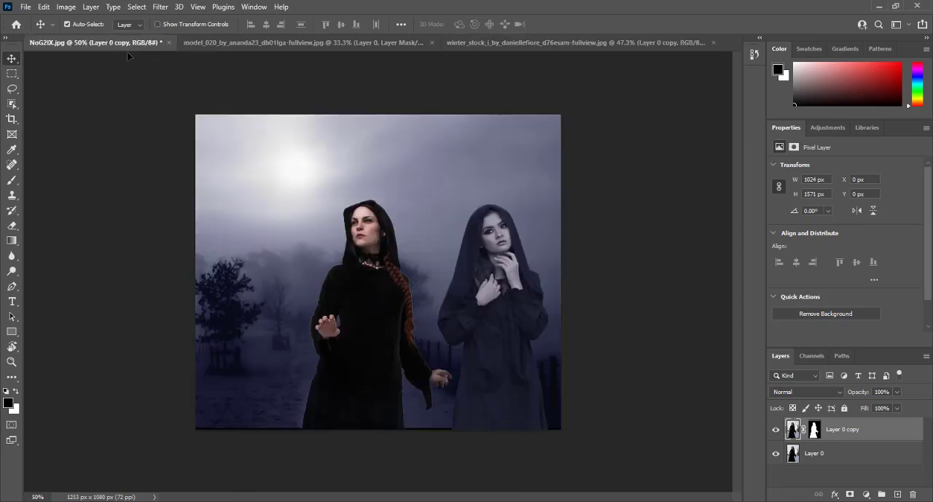
{"action": "left_click_drag", "start_coordinate": [113, 54], "coordinate": [490, 41]}
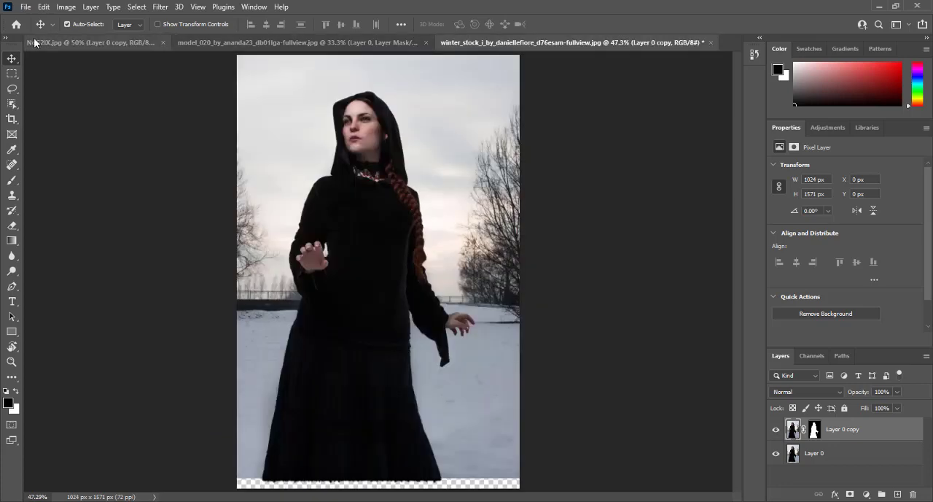
{"action": "left_click", "coordinate": [81, 42]}
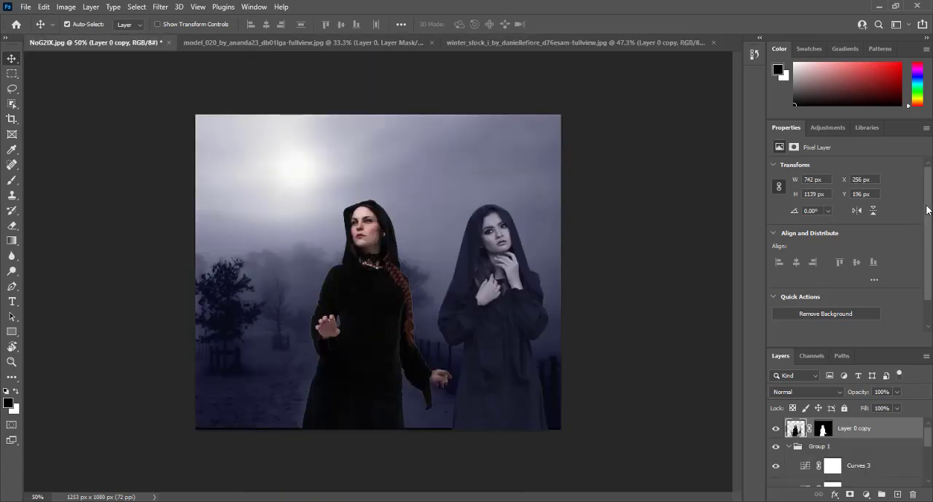
{"action": "scroll", "coordinate": [926, 211], "scroll_direction": "down", "scroll_amount": 2}
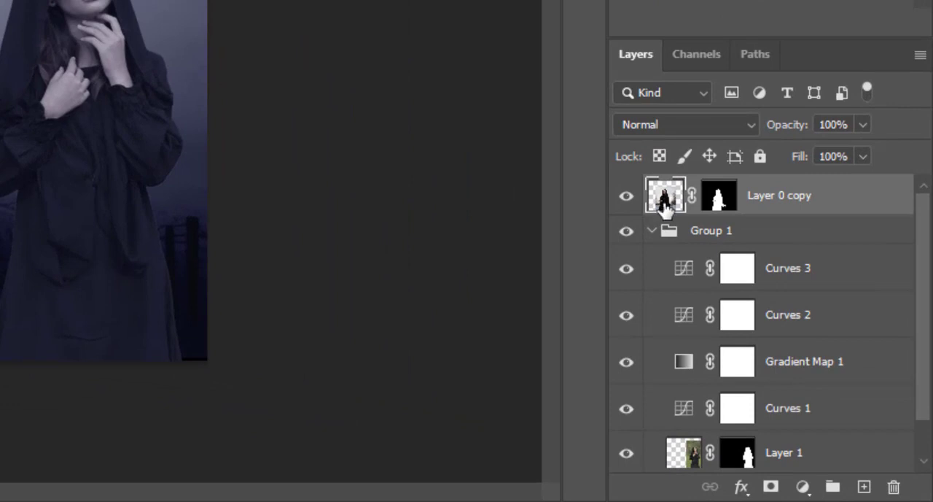
Step: Place the new woman's layer inside Group 1, directly beneath Curves 1 and above Layer 1
{"action": "left_click_drag", "start_coordinate": [787, 337], "coordinate": [794, 444]}
{"action": "left_click_drag", "start_coordinate": [675, 396], "coordinate": [677, 445]}
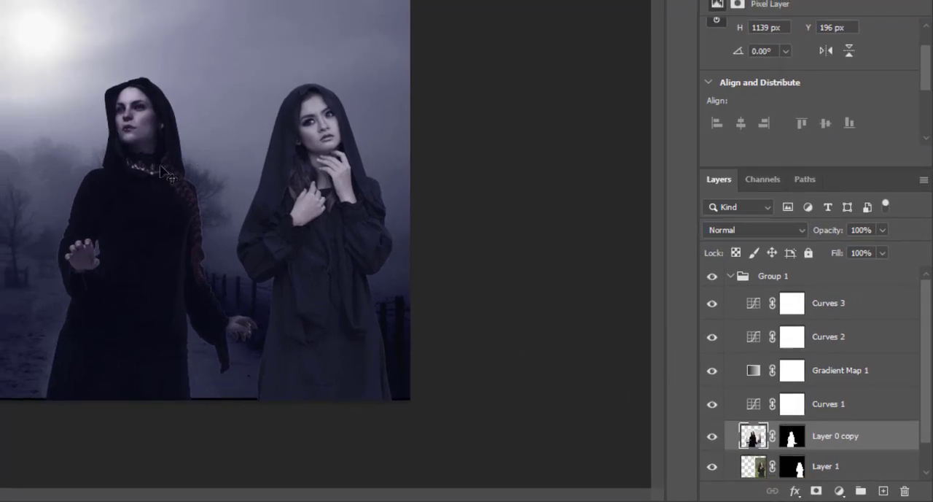
{"action": "left_click", "coordinate": [313, 131]}
{"action": "left_click", "coordinate": [165, 186]}
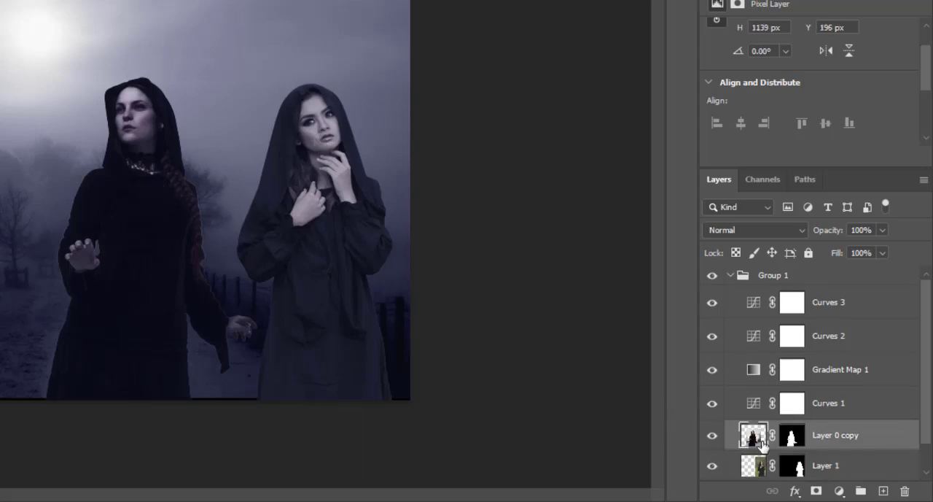
{"action": "left_click", "coordinate": [746, 466]}
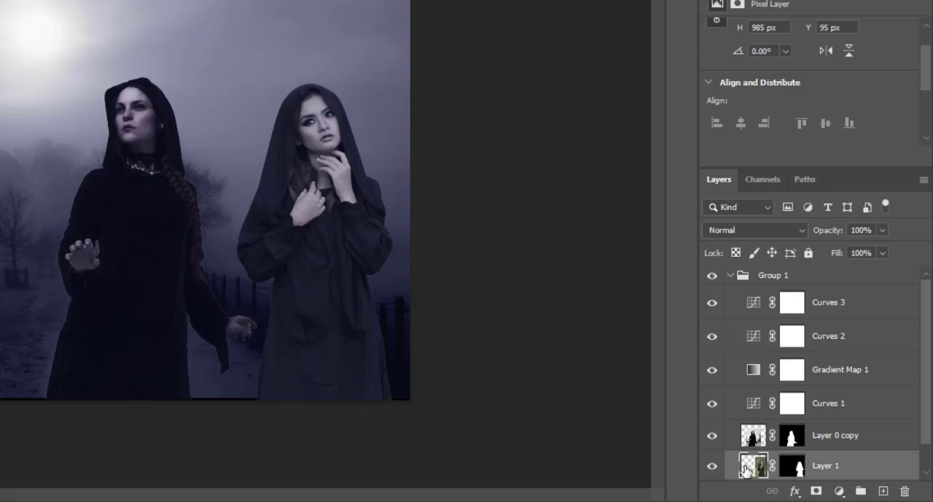
{"action": "left_click", "coordinate": [751, 435]}
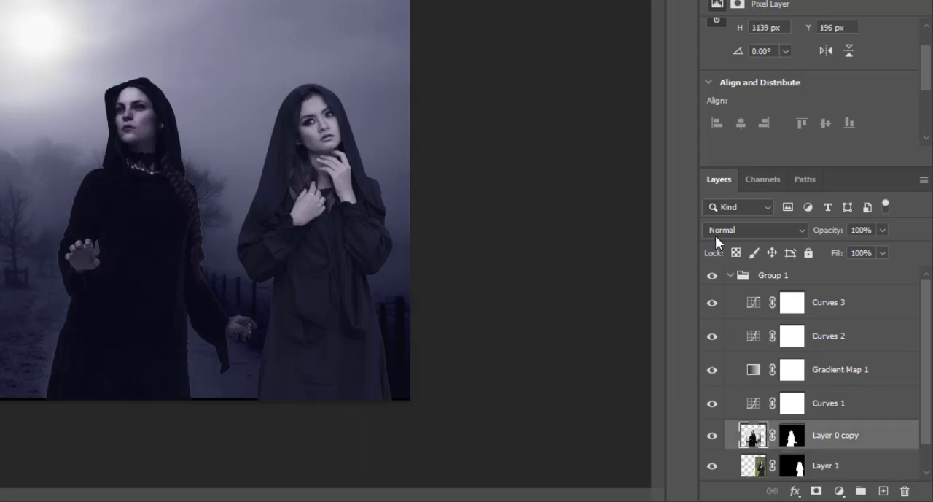
Step: Switch Group 1's blending mode to Pass Through for comparison and return it to Normal
{"action": "left_click", "coordinate": [744, 277]}
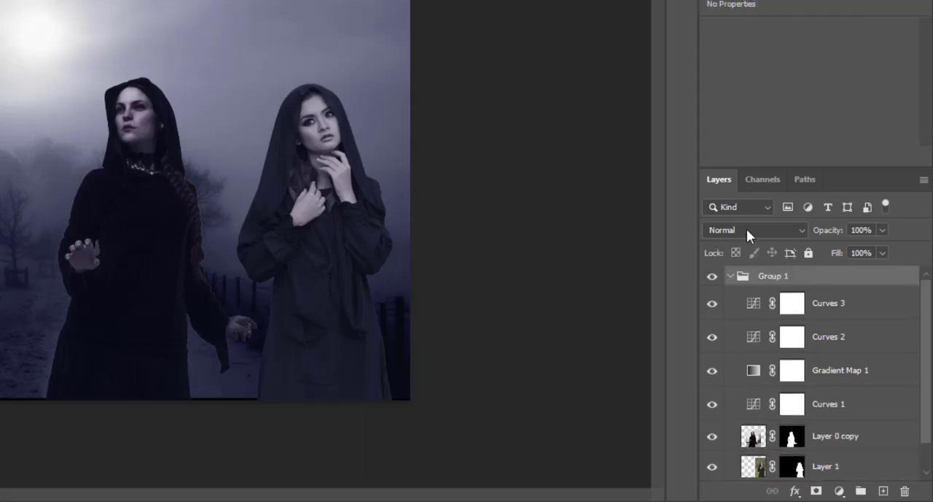
{"action": "left_click", "coordinate": [746, 228]}
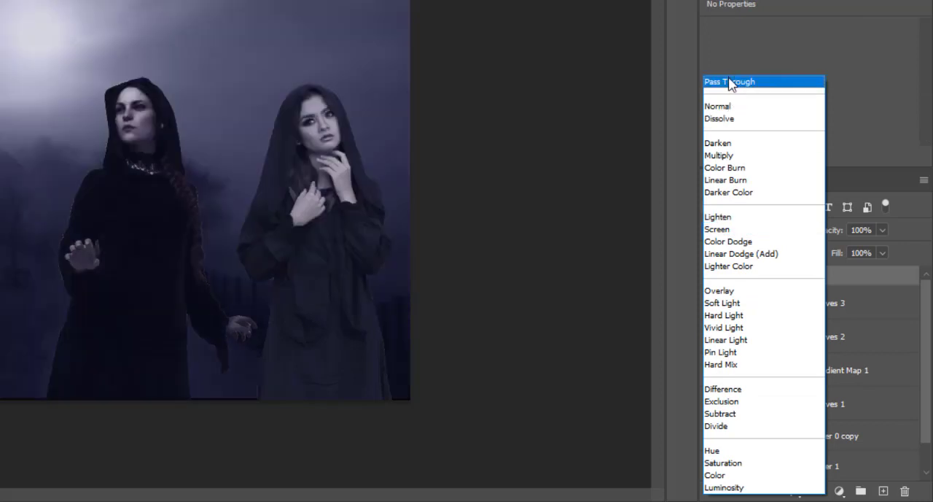
{"action": "left_click", "coordinate": [732, 81]}
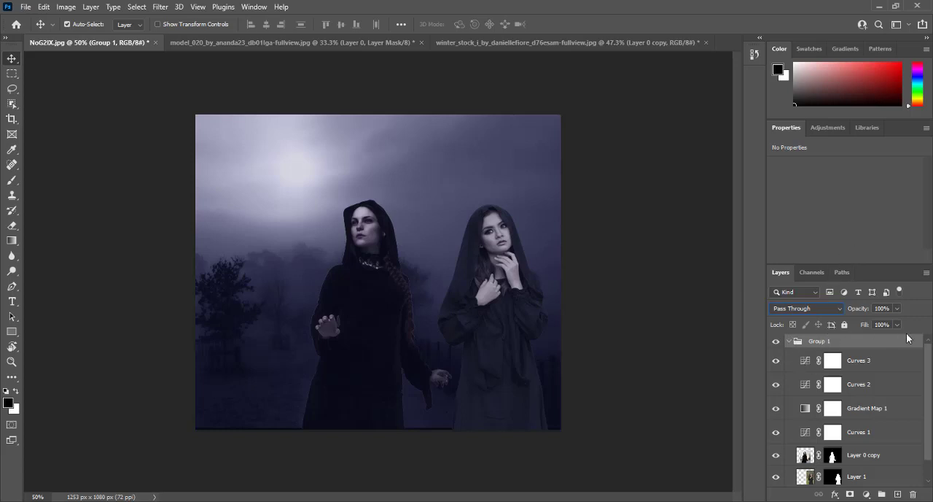
{"action": "left_click", "coordinate": [794, 309]}
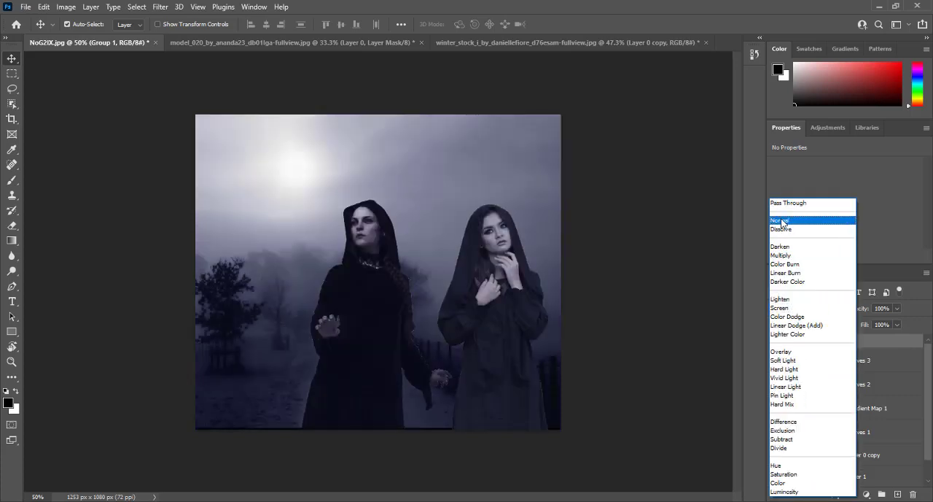
{"action": "left_click", "coordinate": [781, 219]}
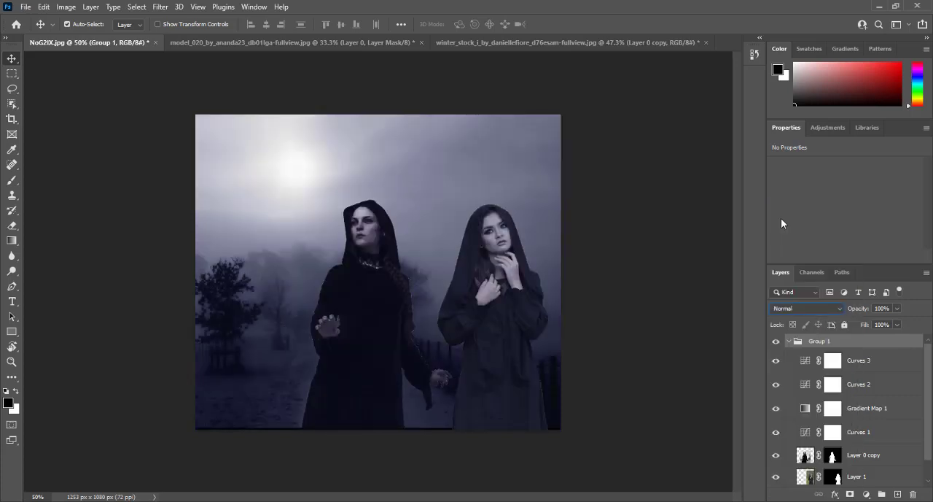
Step: Collapse Group 1, fit the whole image in view and compare it with the group hidden and shown
{"action": "left_click", "coordinate": [788, 340]}
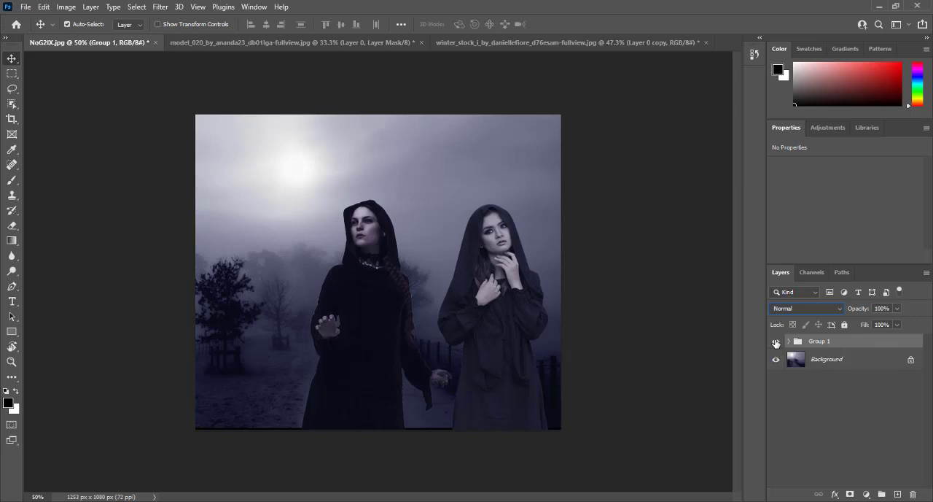
{"action": "left_click", "coordinate": [438, 189]}
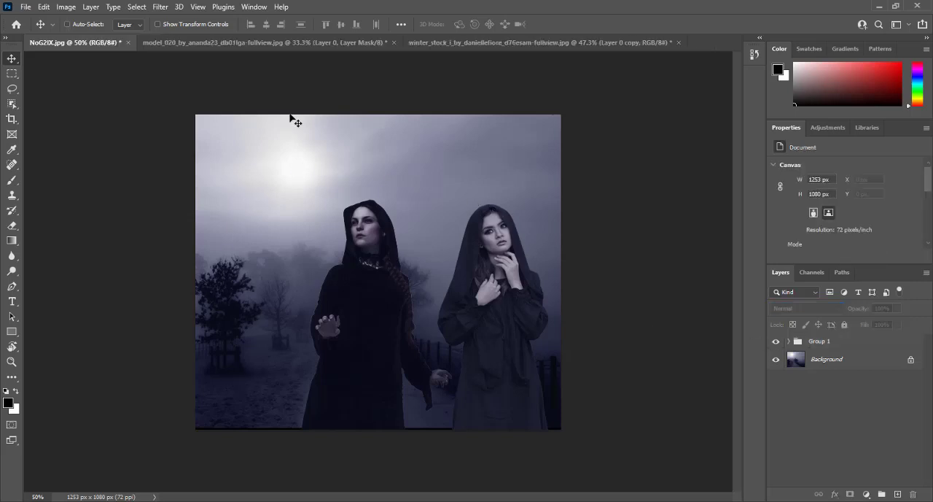
{"action": "key", "text": "ctrl+0"}
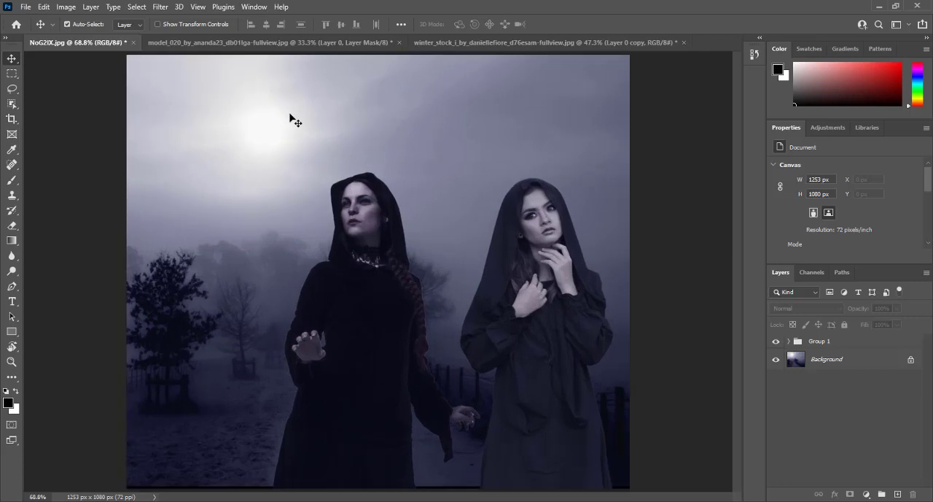
{"action": "left_click", "coordinate": [776, 342]}
{"action": "left_click", "coordinate": [776, 342]}
Step: Set Group 1's blending mode to Pass Through and toggle the group's visibility several times to examine its effect on the background
{"action": "left_click", "coordinate": [819, 342]}
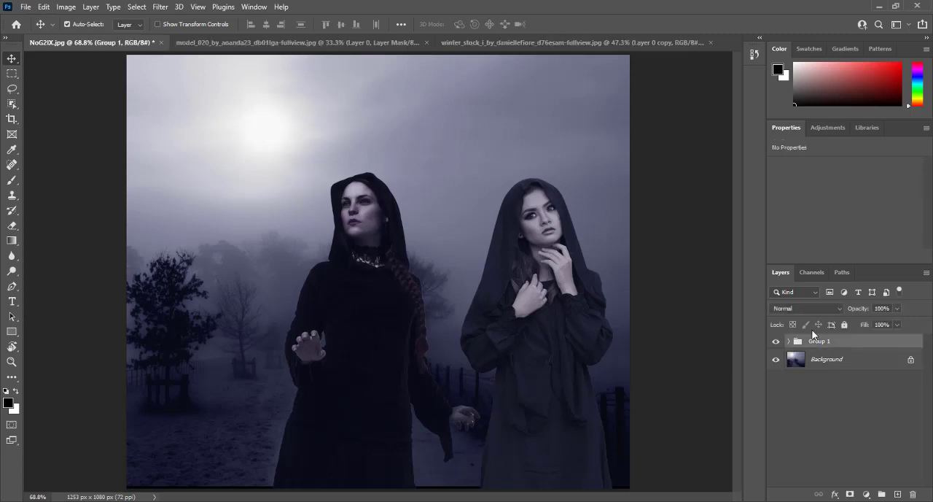
{"action": "left_click", "coordinate": [804, 307]}
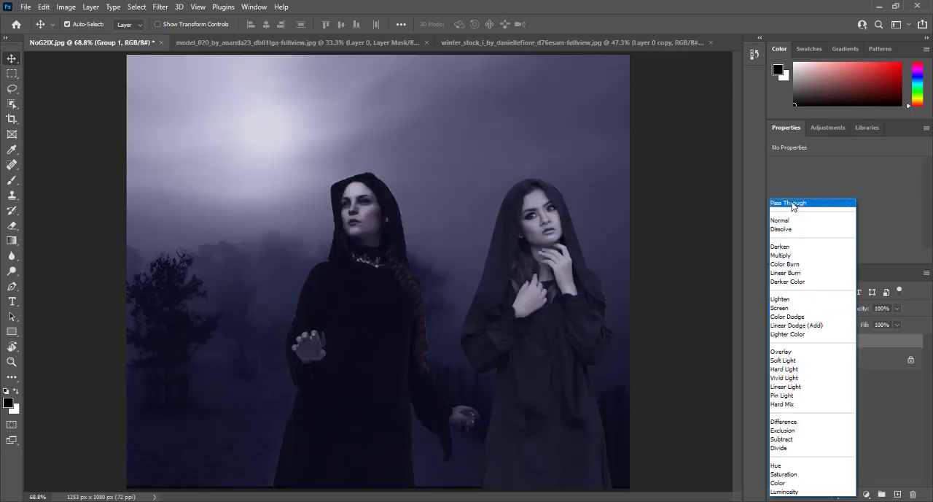
{"action": "left_click", "coordinate": [792, 203]}
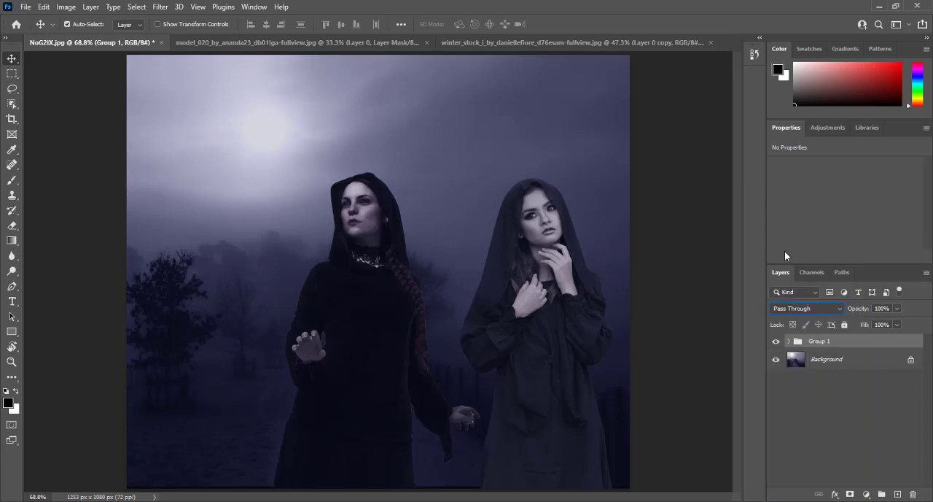
{"action": "left_click", "coordinate": [776, 341]}
{"action": "left_click", "coordinate": [776, 341]}
{"action": "left_click", "coordinate": [776, 341]}
{"action": "left_click", "coordinate": [776, 342]}
{"action": "left_click", "coordinate": [777, 341]}
{"action": "left_click", "coordinate": [776, 341]}
Step: Set Group 1's blending mode to Normal and expand the group to show its layers
{"action": "left_click", "coordinate": [795, 309]}
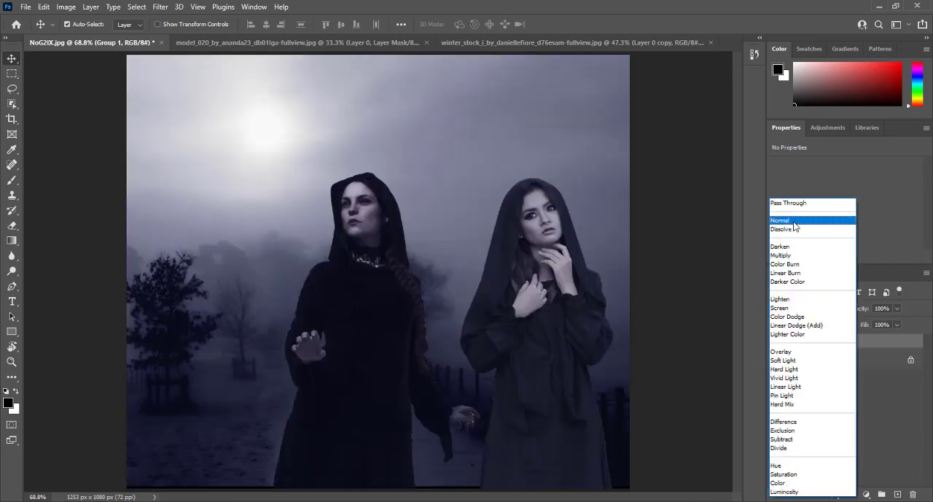
{"action": "left_click", "coordinate": [794, 221]}
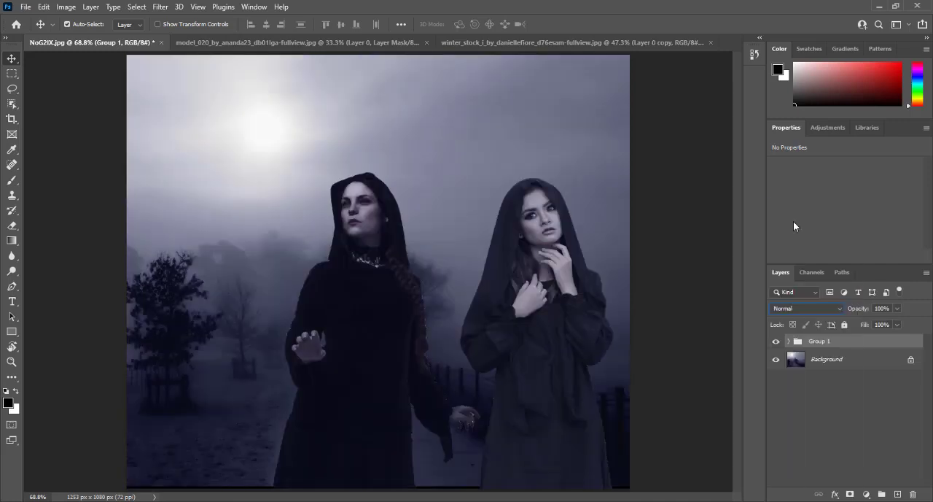
{"action": "left_click", "coordinate": [790, 342]}
{"action": "scroll", "coordinate": [802, 394], "scroll_direction": "down", "scroll_amount": 1}
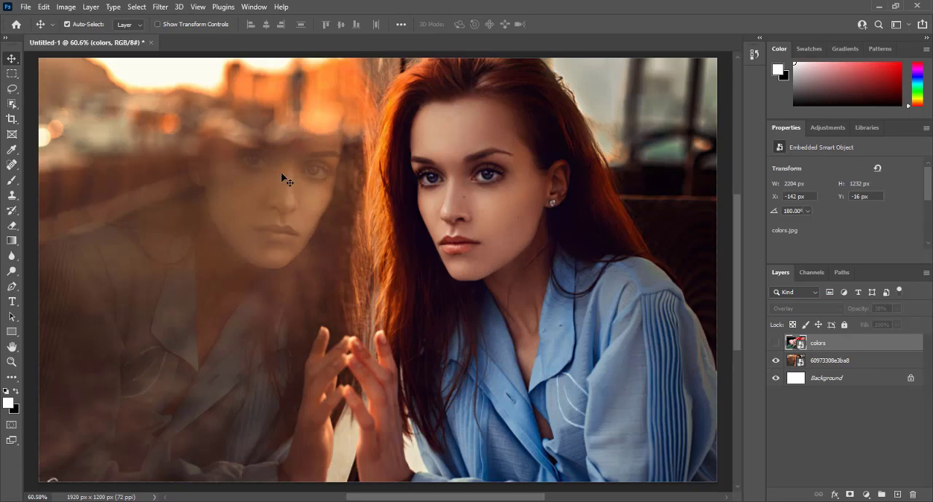
Step: Show the colors layer and paint a soft white brush stroke on a new layer above it, between the reflection and the woman's hair
{"action": "left_click", "coordinate": [776, 343]}
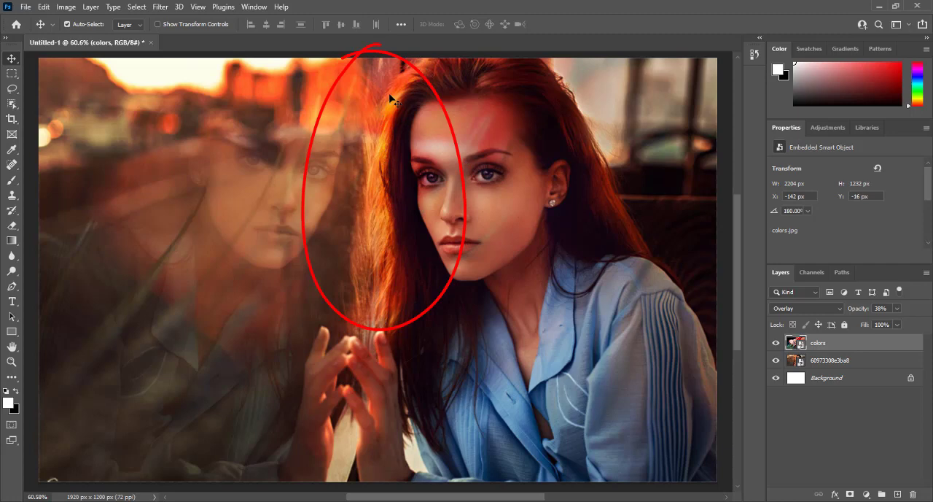
{"action": "left_click", "coordinate": [897, 494]}
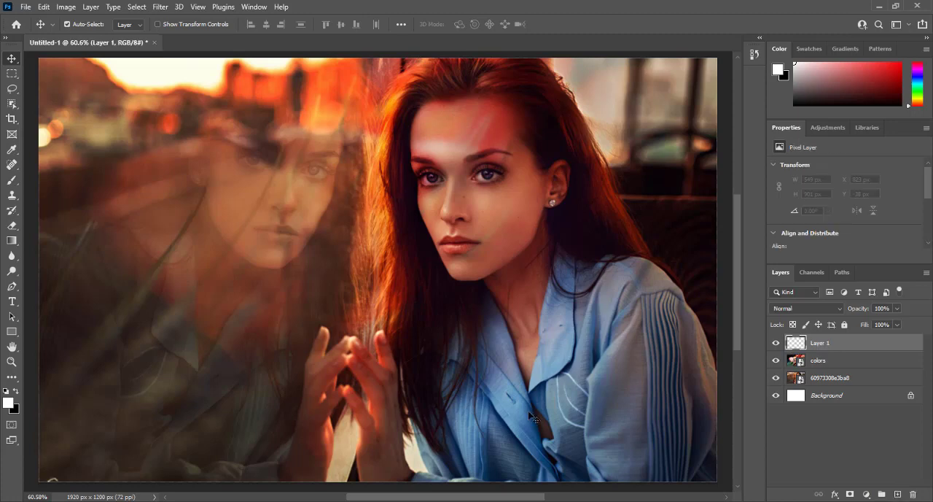
{"action": "left_click", "coordinate": [11, 181]}
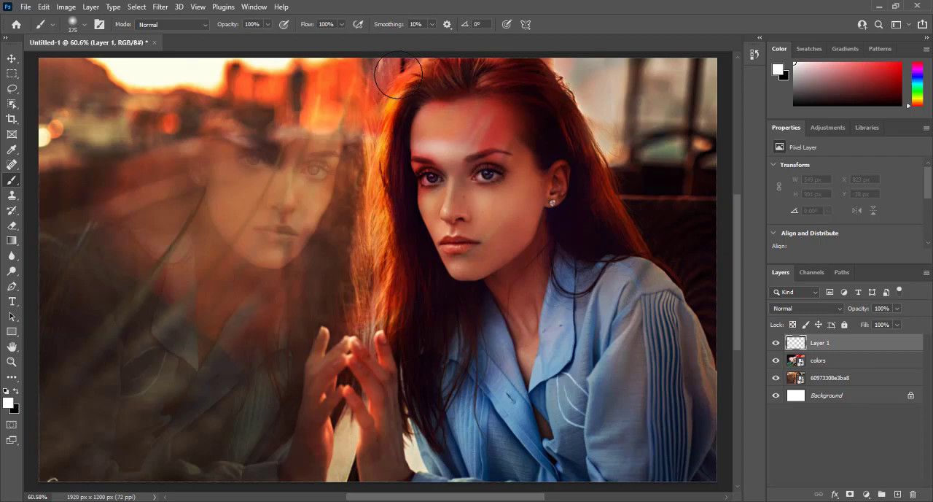
{"action": "mouse_move", "coordinate": [390, 77]}
{"action": "left_mouse_down"}
{"action": "mouse_move", "coordinate": [403, 68]}
{"action": "mouse_move", "coordinate": [376, 98]}
{"action": "mouse_move", "coordinate": [364, 145]}
{"action": "mouse_move", "coordinate": [365, 313]}
{"action": "left_mouse_up"}
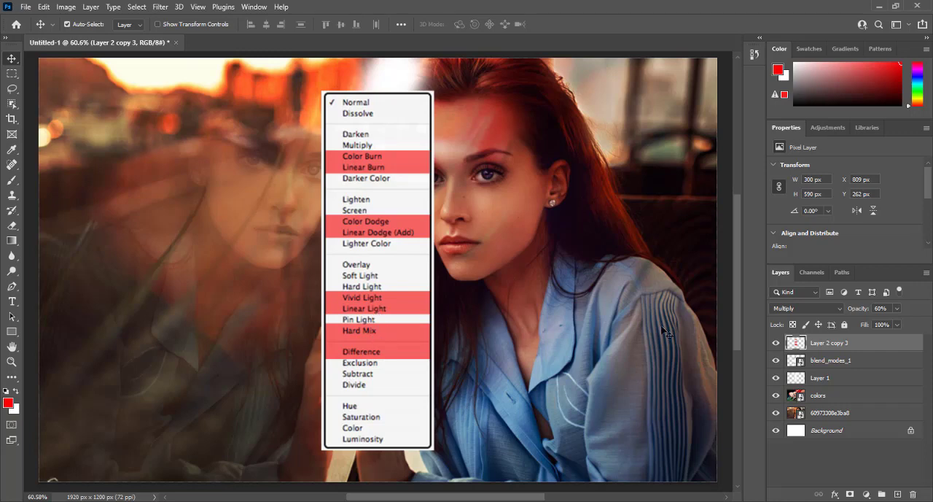
Step: Hide the Layer 2 copy 3 and blend_modes_1 layers and set Layer 1's blending mode to Color Dodge
{"action": "left_click", "coordinate": [776, 343]}
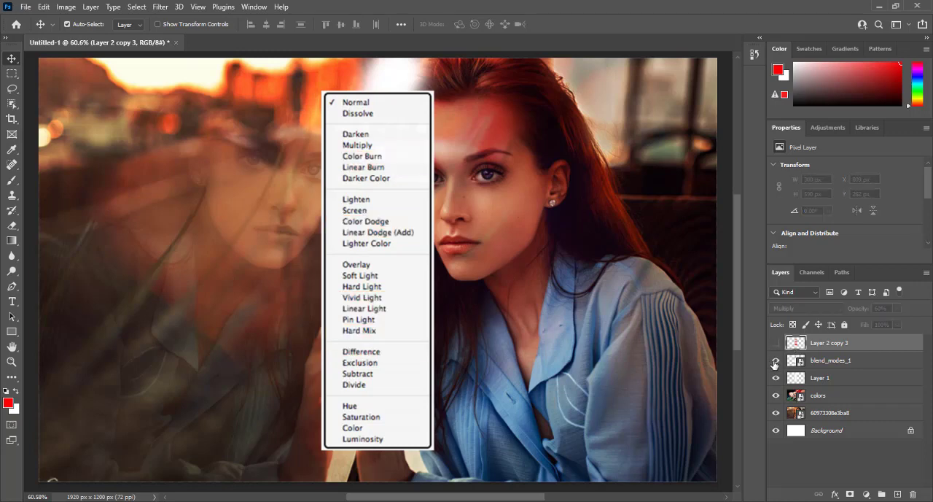
{"action": "left_click", "coordinate": [775, 362]}
{"action": "left_click", "coordinate": [814, 382]}
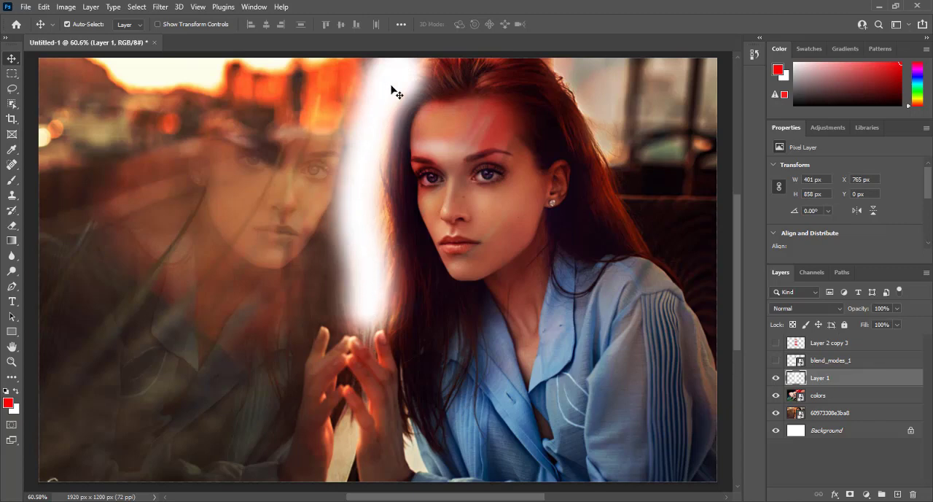
{"action": "left_click", "coordinate": [788, 309]}
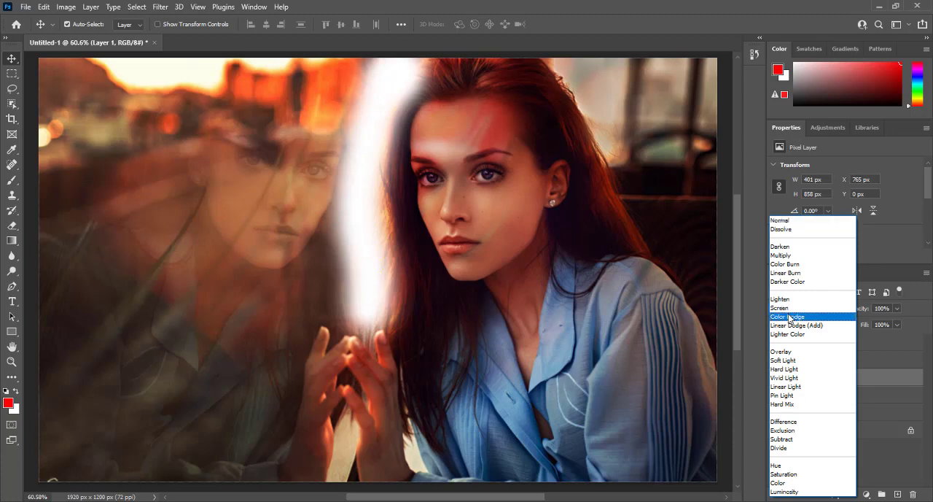
{"action": "left_click", "coordinate": [788, 315]}
Step: Try a lower opacity on Layer 1, restore it to 100% and set the layer's Fill to 72%
{"action": "left_click", "coordinate": [897, 308]}
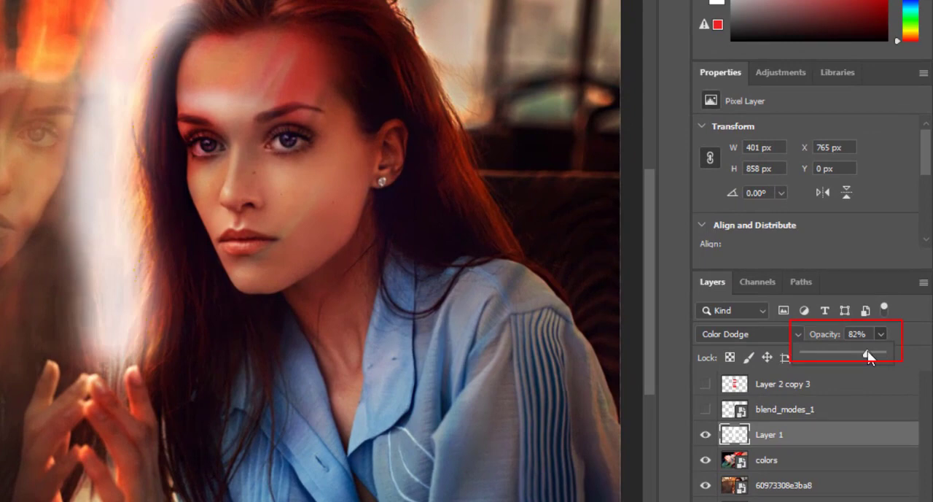
{"action": "left_click_drag", "start_coordinate": [868, 352], "coordinate": [855, 357]}
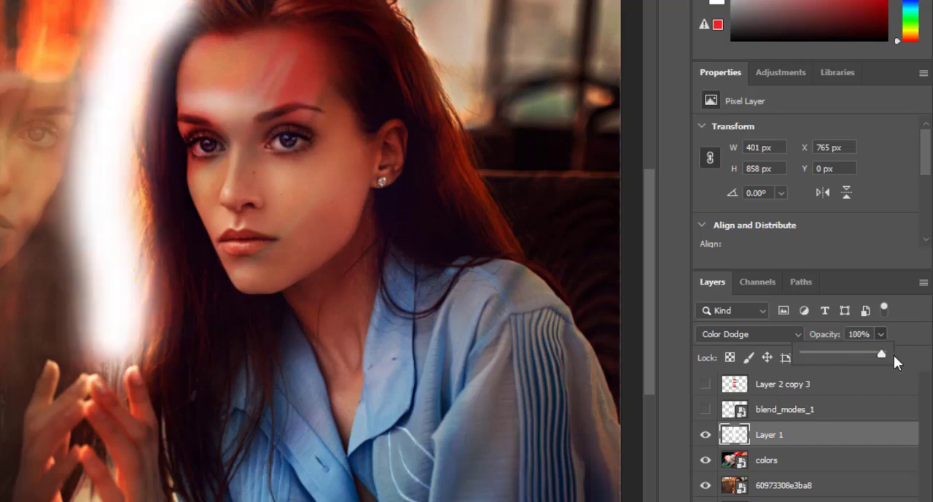
{"action": "left_click", "coordinate": [912, 343]}
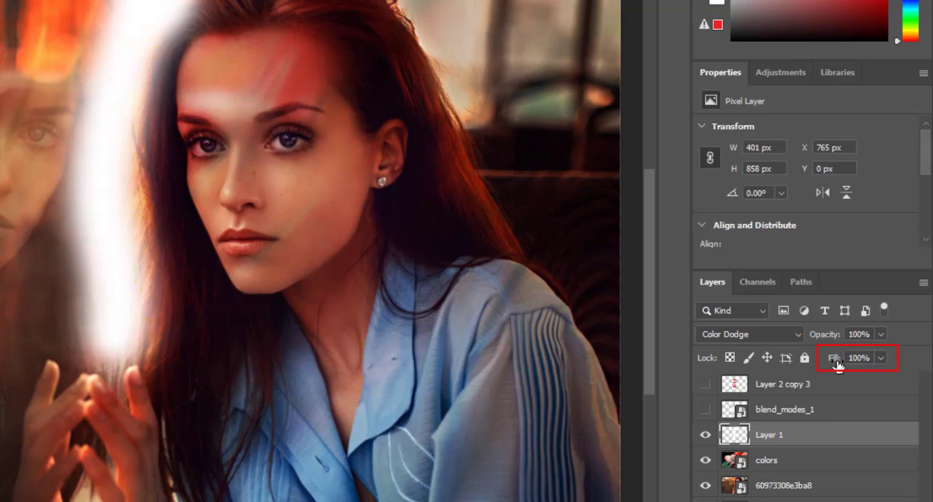
{"action": "left_click_drag", "start_coordinate": [837, 364], "coordinate": [813, 368]}
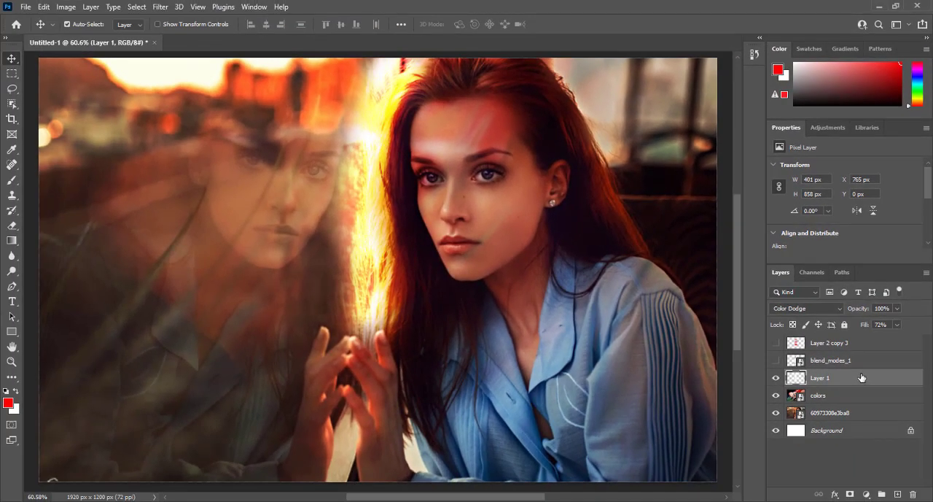
Step: In Layer 1's blending options, turn off Transparency Shapes Layer and set the Fill Opacity to 49%
{"action": "right_click", "coordinate": [862, 377]}
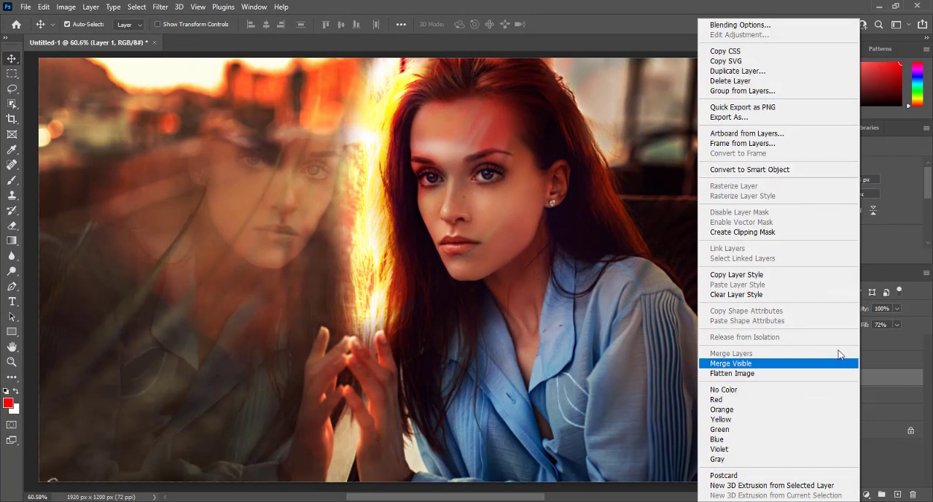
{"action": "left_click", "coordinate": [740, 26]}
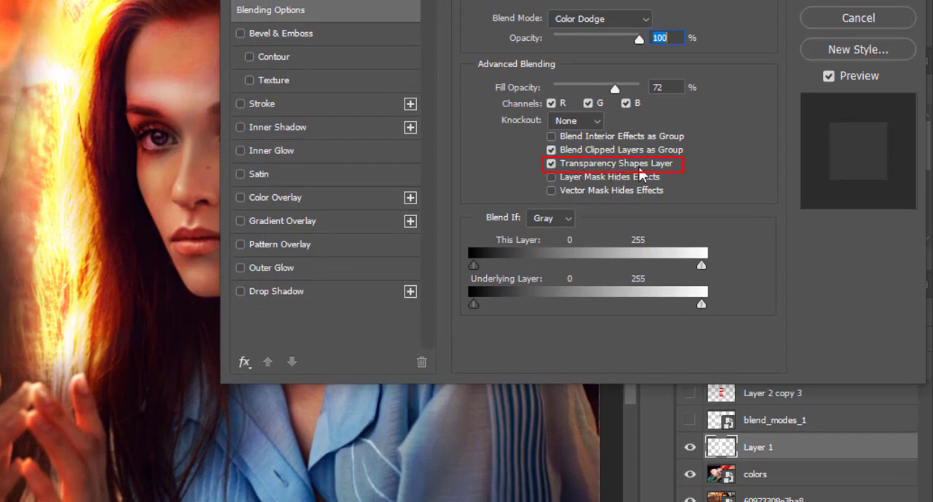
{"action": "left_click", "coordinate": [552, 165]}
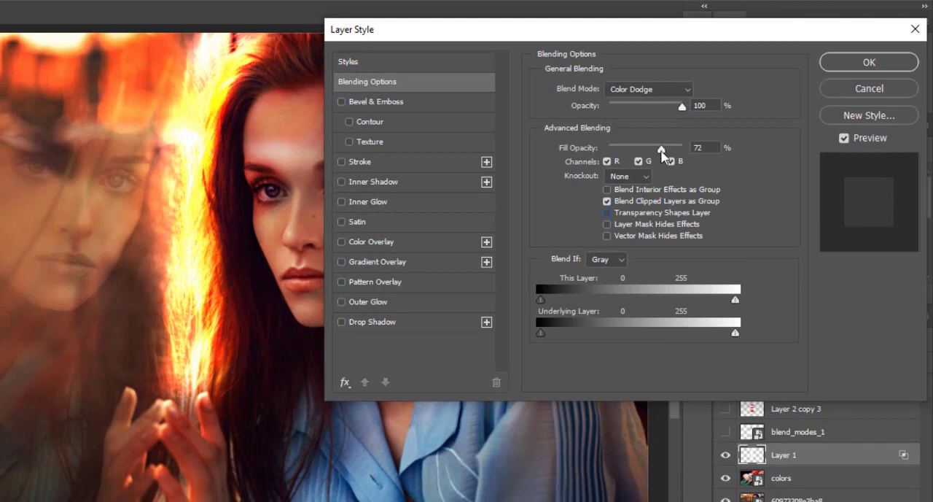
{"action": "mouse_move", "coordinate": [662, 154]}
{"action": "left_mouse_down"}
{"action": "mouse_move", "coordinate": [589, 164]}
{"action": "mouse_move", "coordinate": [617, 152]}
{"action": "mouse_move", "coordinate": [645, 155]}
{"action": "left_mouse_up"}
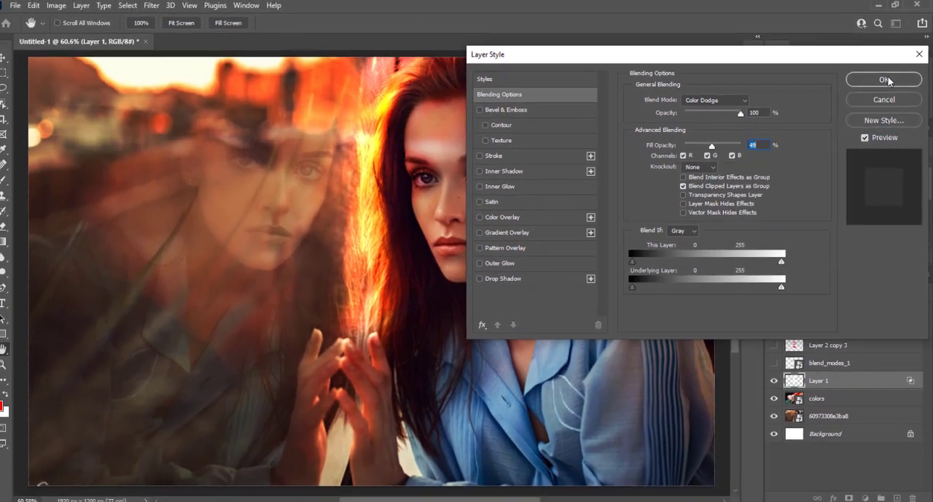
{"action": "left_click", "coordinate": [869, 62]}
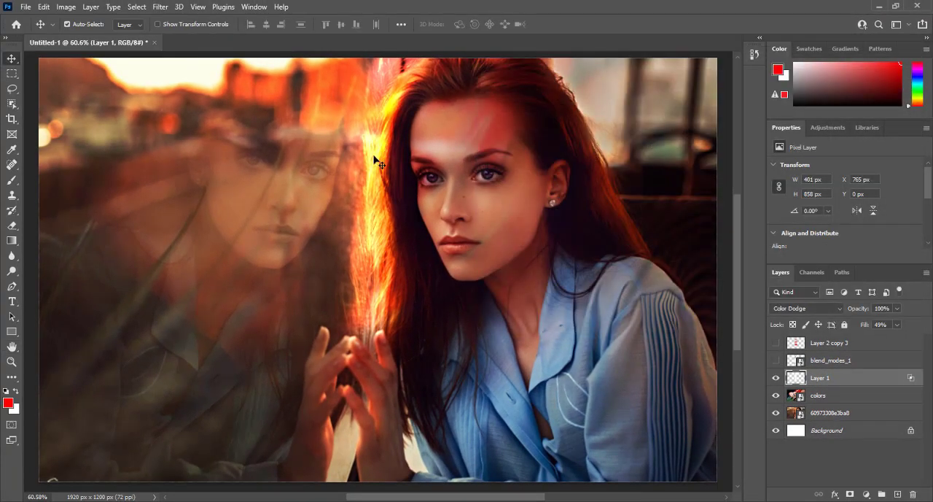
Step: Try the Layer 1 glow across the woman's face, and place it along the lit edge of her hair, at about X 833 px
{"action": "left_click_drag", "start_coordinate": [367, 155], "coordinate": [614, 146]}
{"action": "mouse_move", "coordinate": [576, 148]}
{"action": "left_mouse_down"}
{"action": "mouse_move", "coordinate": [356, 157]}
{"action": "mouse_move", "coordinate": [374, 158]}
{"action": "mouse_move", "coordinate": [358, 161]}
{"action": "mouse_move", "coordinate": [368, 209]}
{"action": "mouse_move", "coordinate": [340, 257]}
{"action": "mouse_move", "coordinate": [229, 241]}
{"action": "mouse_move", "coordinate": [223, 216]}
{"action": "mouse_move", "coordinate": [244, 198]}
{"action": "mouse_move", "coordinate": [251, 154]}
{"action": "mouse_move", "coordinate": [206, 146]}
{"action": "mouse_move", "coordinate": [154, 160]}
{"action": "mouse_move", "coordinate": [412, 157]}
{"action": "mouse_move", "coordinate": [393, 154]}
{"action": "left_mouse_up"}
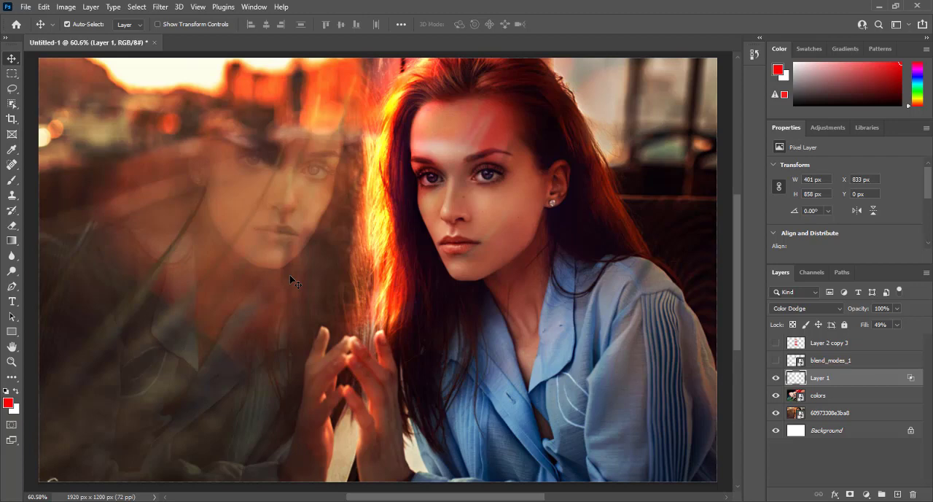
{"action": "scroll", "coordinate": [290, 280], "scroll_direction": "up", "scroll_amount": 1}
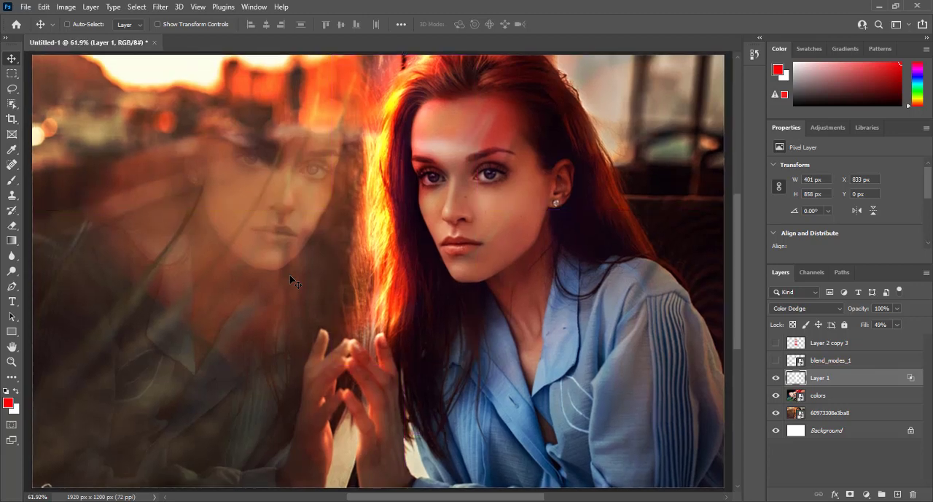
{"action": "scroll", "coordinate": [290, 280], "scroll_direction": "down", "scroll_amount": 1}
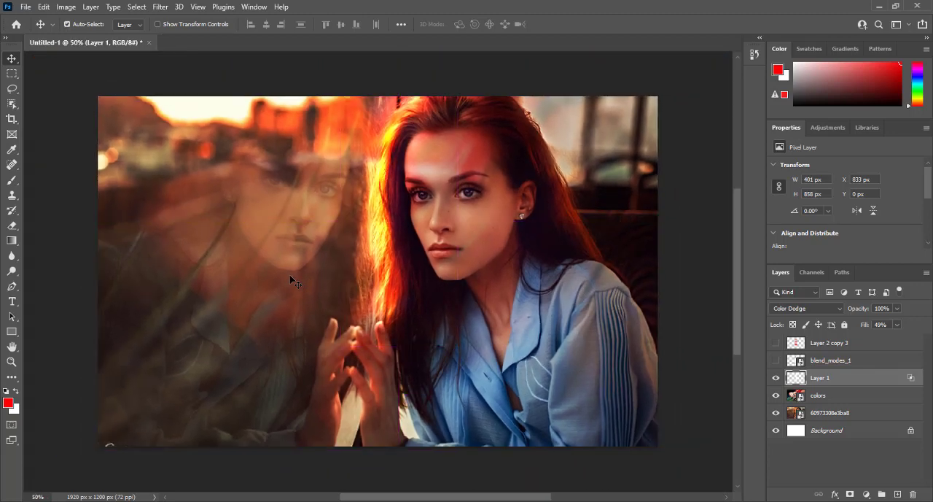